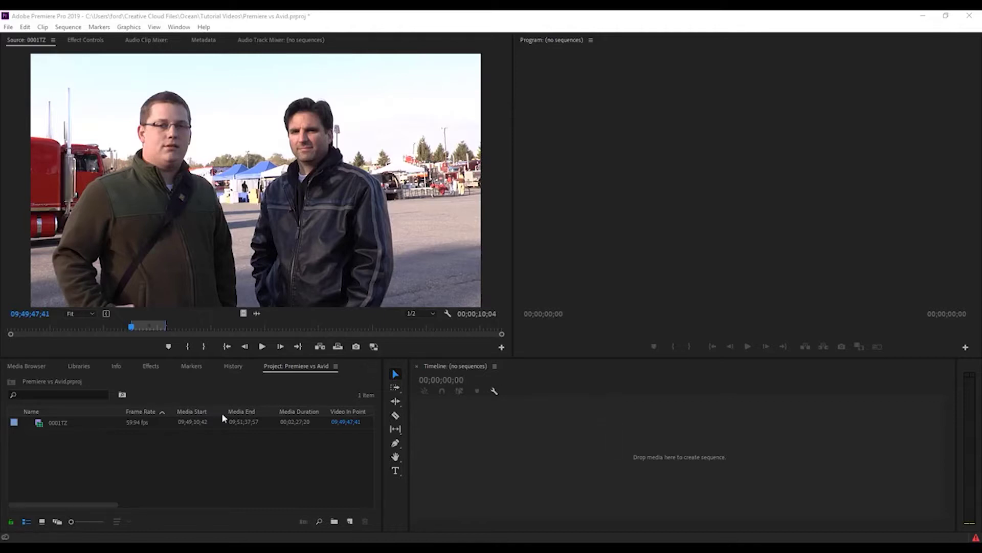
# Step: Build a new sequence named 0001TZ from the 0001TZ clip in the Project panel
pyautogui.click(42, 425)
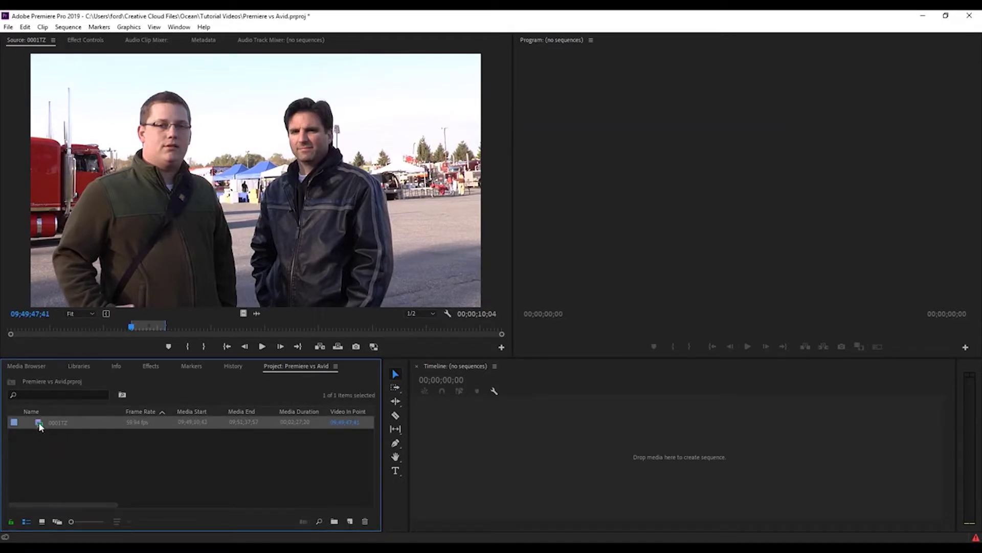
pyautogui.moveTo(37, 426); pyautogui.dragTo(349, 521)
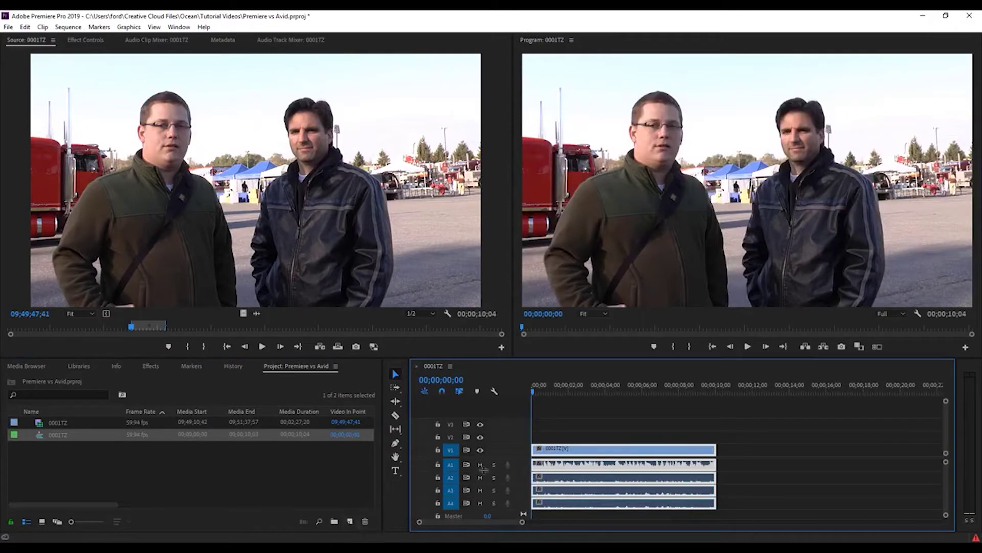
# Step: Mute audio tracks A1, A2, A3 and A4
pyautogui.click(480, 464)
pyautogui.click(480, 477)
pyautogui.click(480, 490)
pyautogui.click(480, 503)
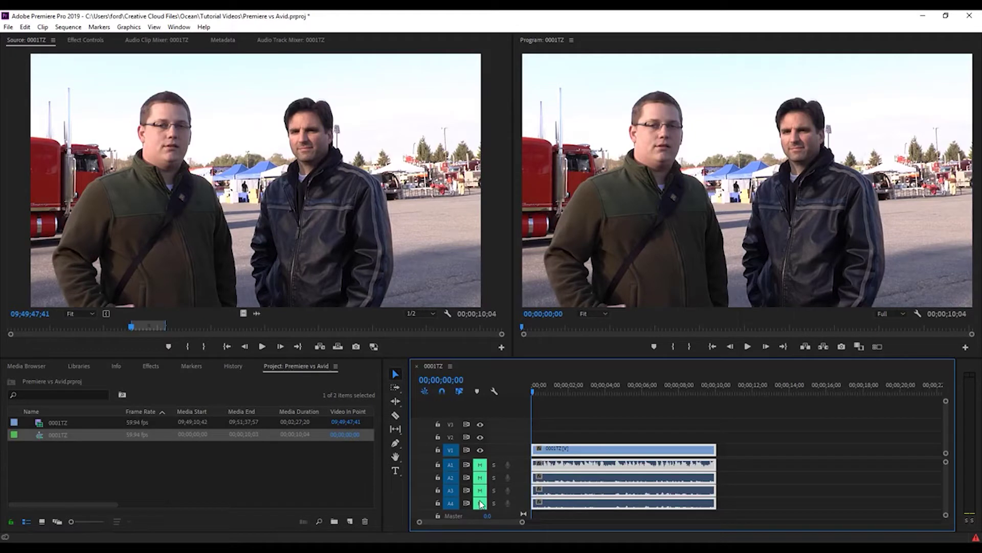
# Step: Apply the dTective SpotLight/Redact effect to the 0001TZ clip on V1
pyautogui.click(149, 367)
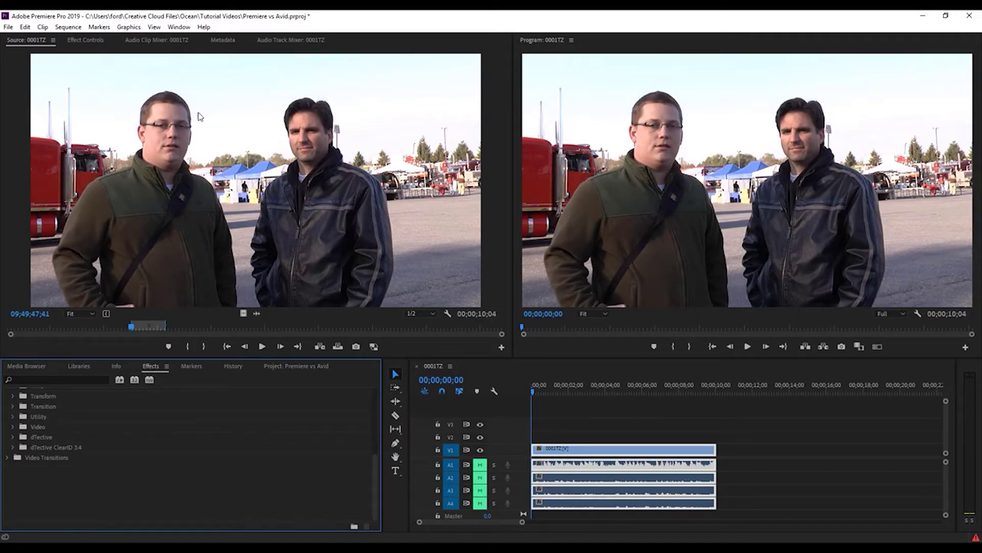
pyautogui.click(177, 31)
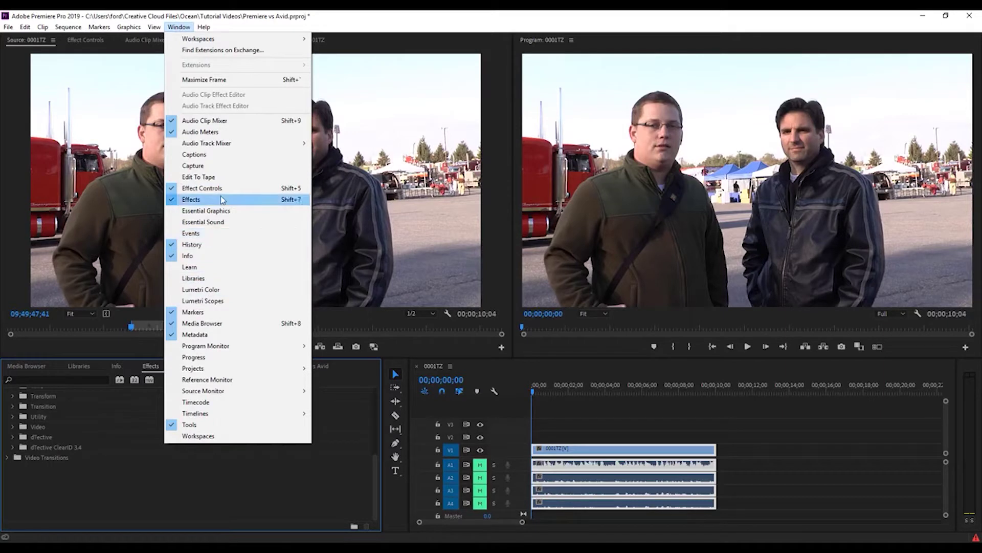
pyautogui.click(174, 29)
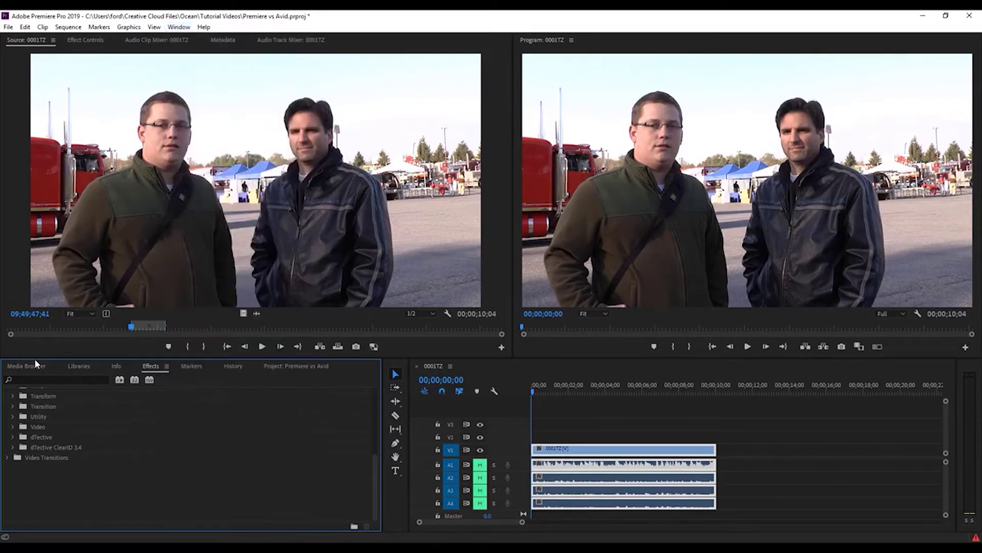
pyautogui.click(14, 437)
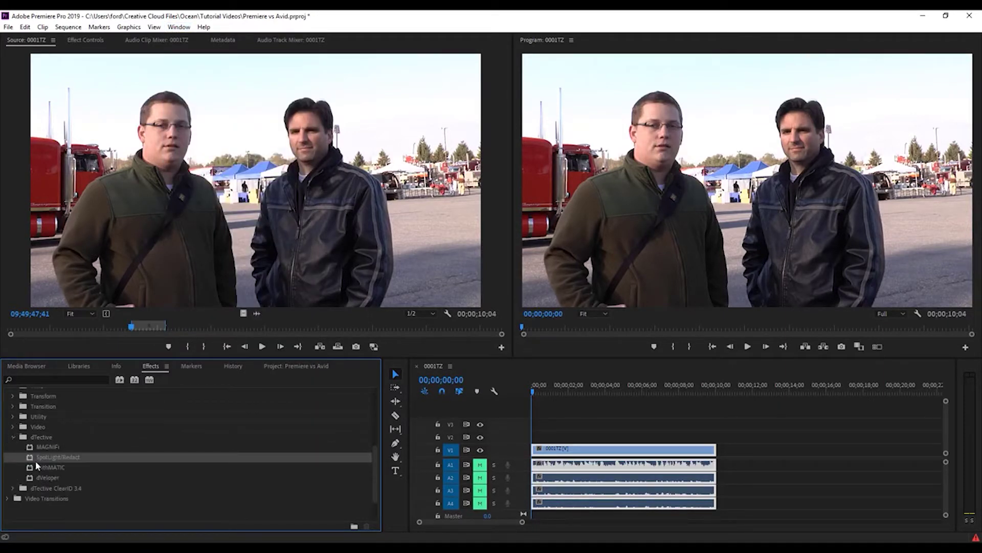
pyautogui.moveTo(35, 458); pyautogui.dragTo(562, 449)
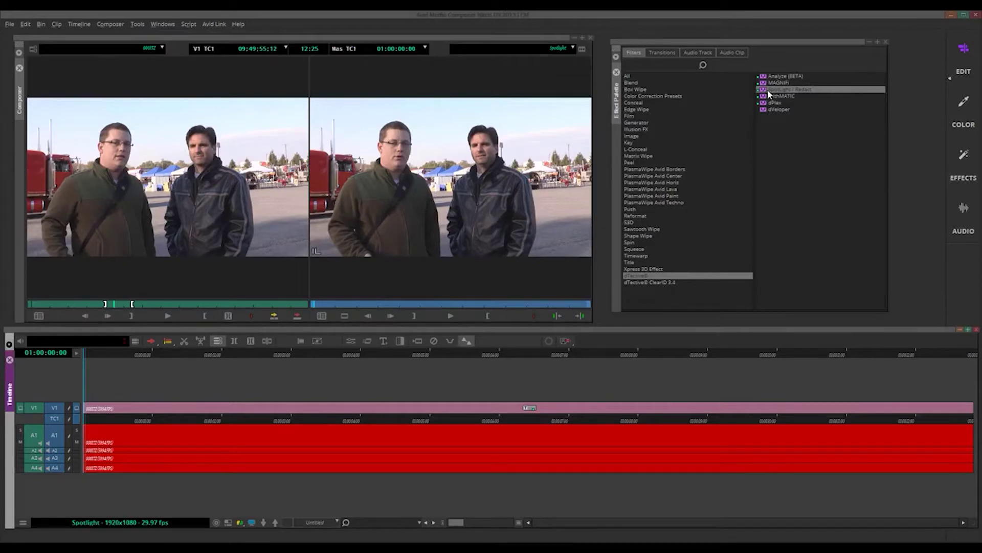
# Step: Apply dTective SpotLight / Redact from the Effect Palette to the V1 segment
pyautogui.click(767, 91)
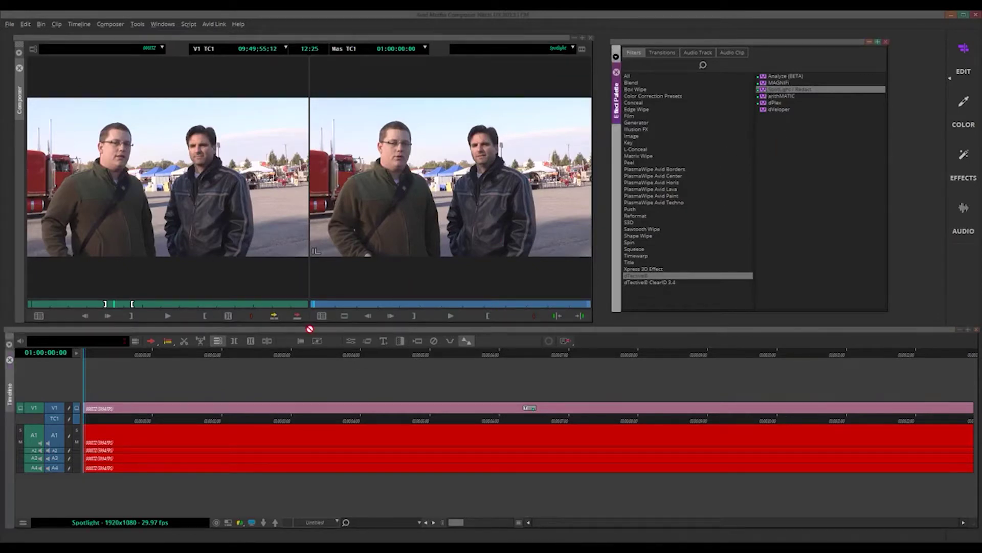
pyautogui.click(162, 408)
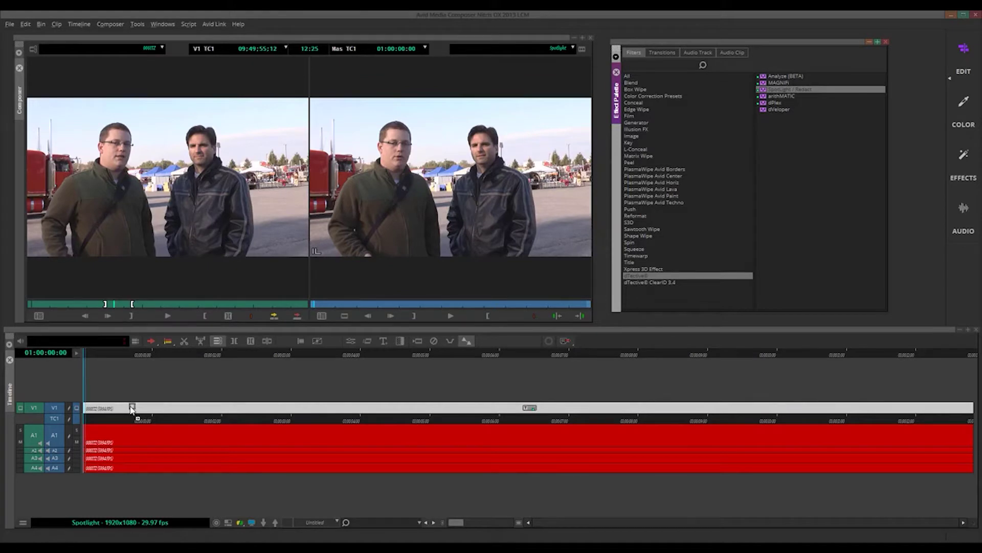
pyautogui.moveTo(131, 409); pyautogui.dragTo(130, 410)
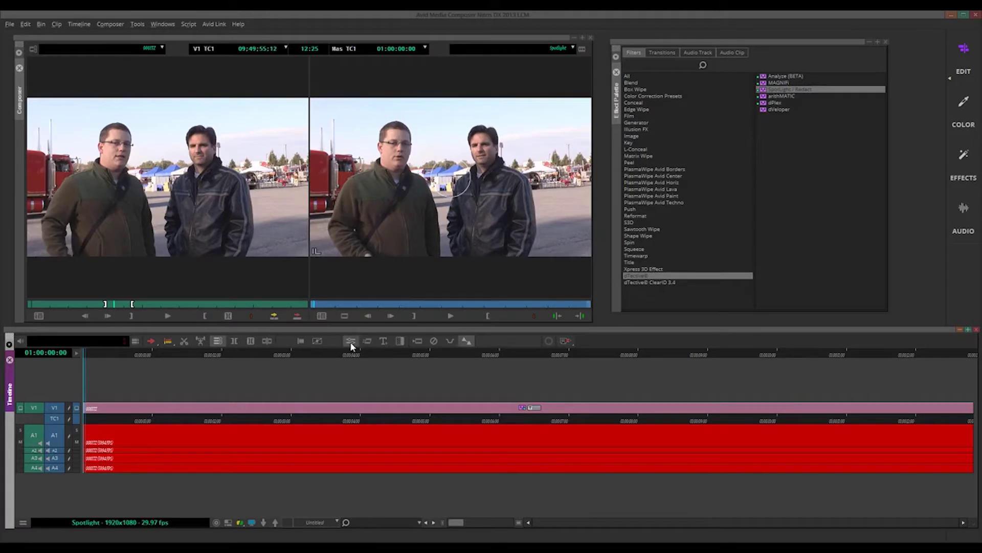
# Step: Open the Effect Editor from the Tools menu and nudge its window left
pyautogui.click(138, 24)
pyautogui.click(183, 164)
pyautogui.moveTo(721, 36); pyautogui.dragTo(710, 35)
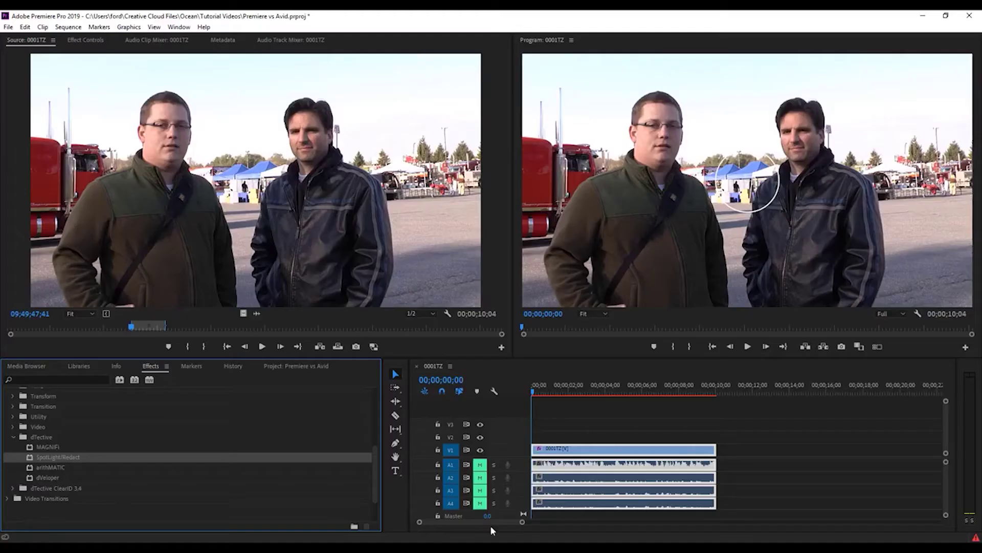
# Step: Select SpotLight/Redact in Effect Controls to show its mask handles in the Program monitor
pyautogui.click(83, 41)
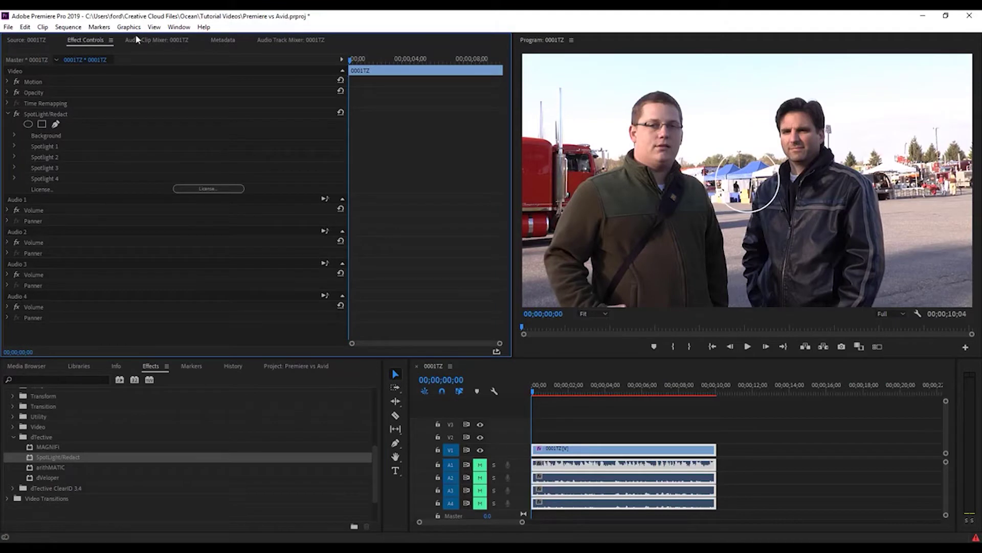
pyautogui.click(179, 27)
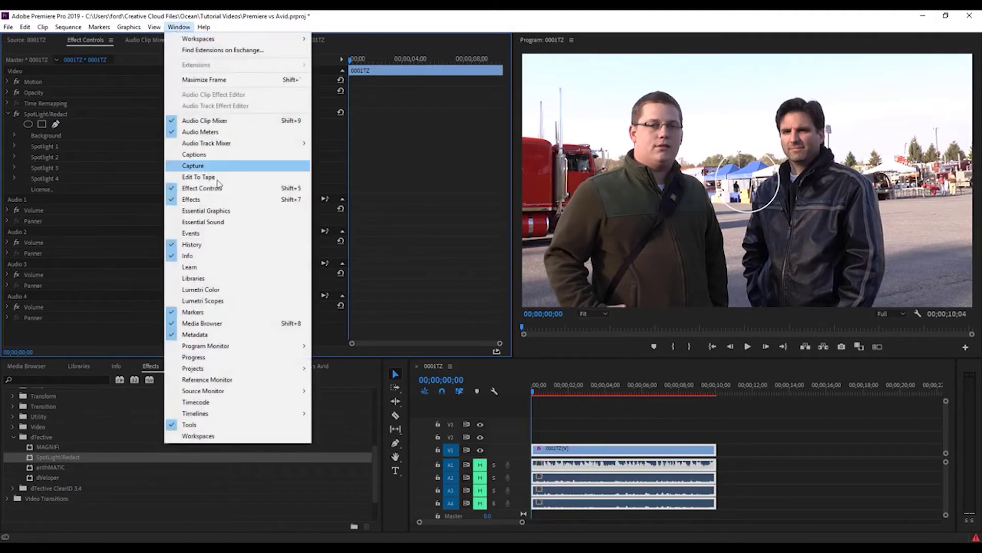
pyautogui.click(174, 29)
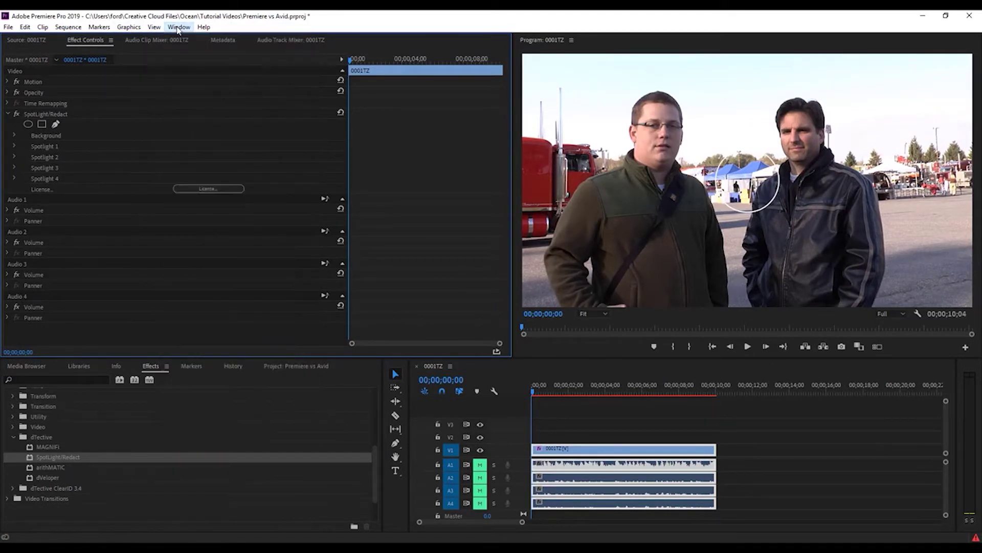
pyautogui.click(35, 115)
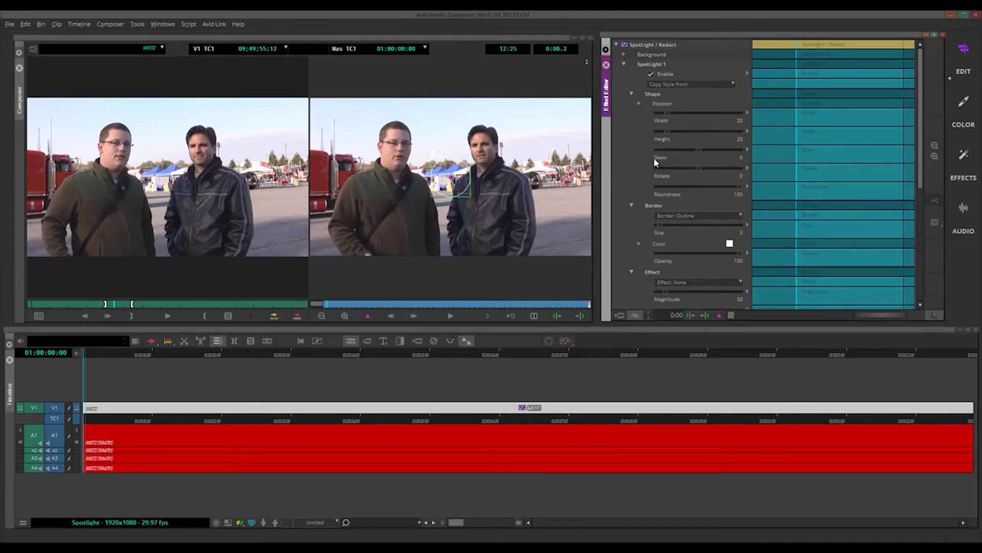
pyautogui.click(725, 82)
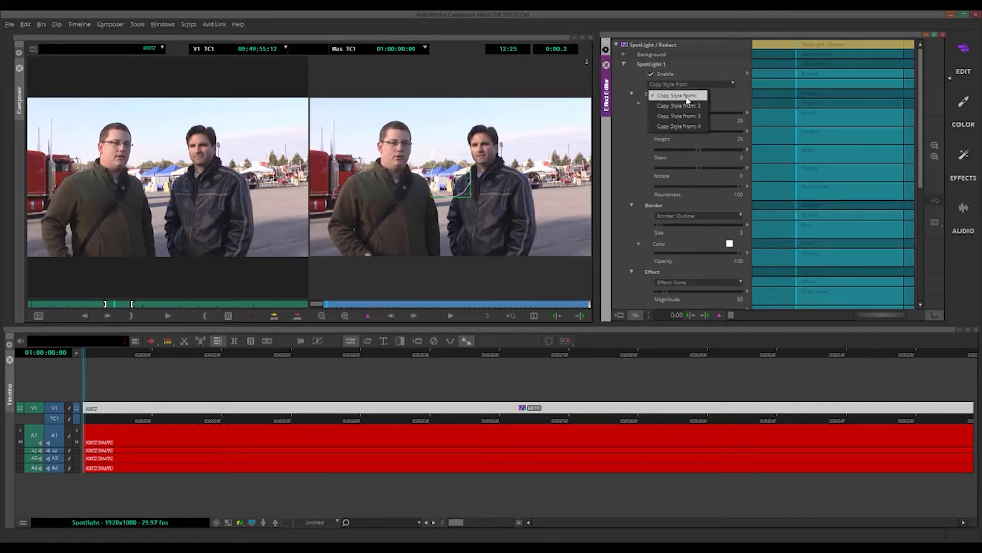
pyautogui.click(729, 89)
pyautogui.click(727, 87)
pyautogui.click(734, 74)
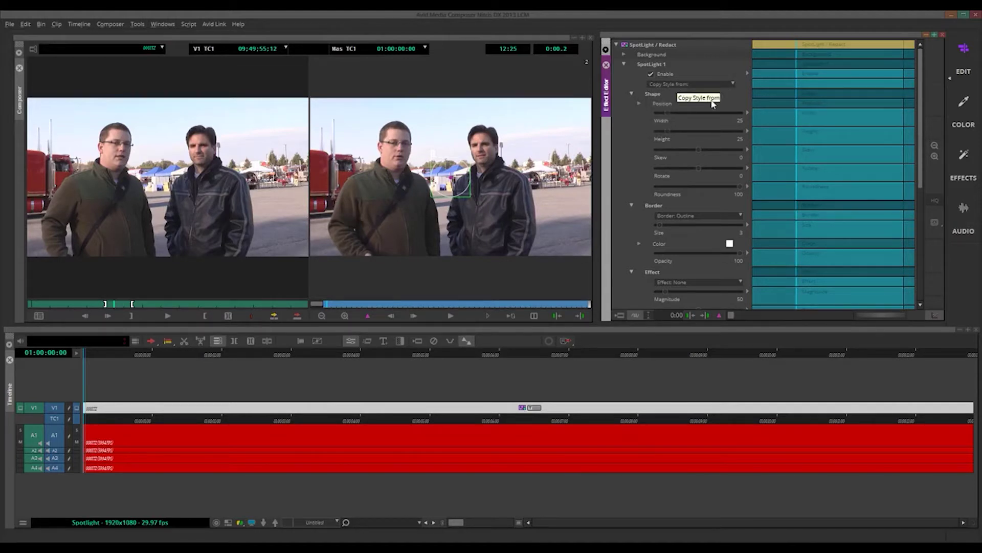
pyautogui.moveTo(920, 133); pyautogui.dragTo(915, 238)
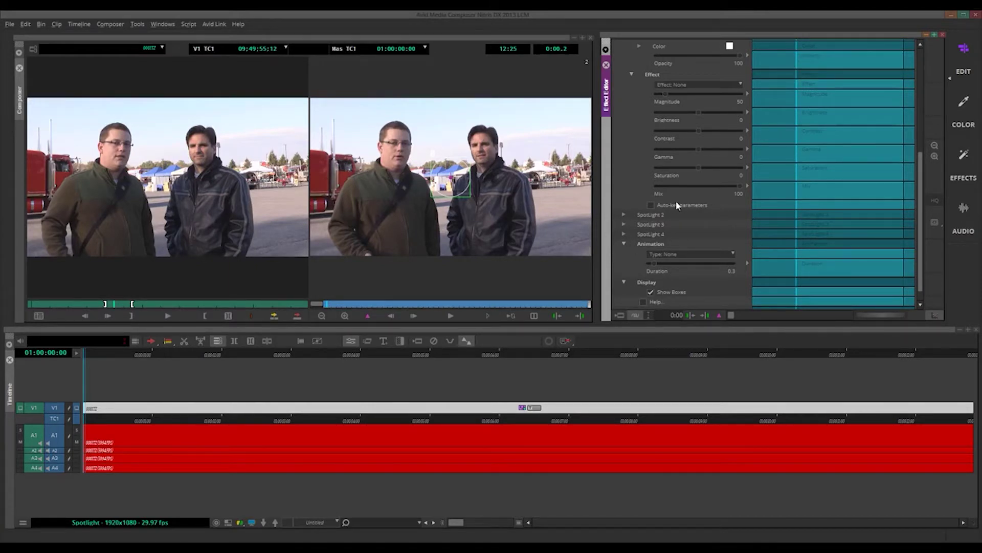
pyautogui.scroll(-1, 920, 209)
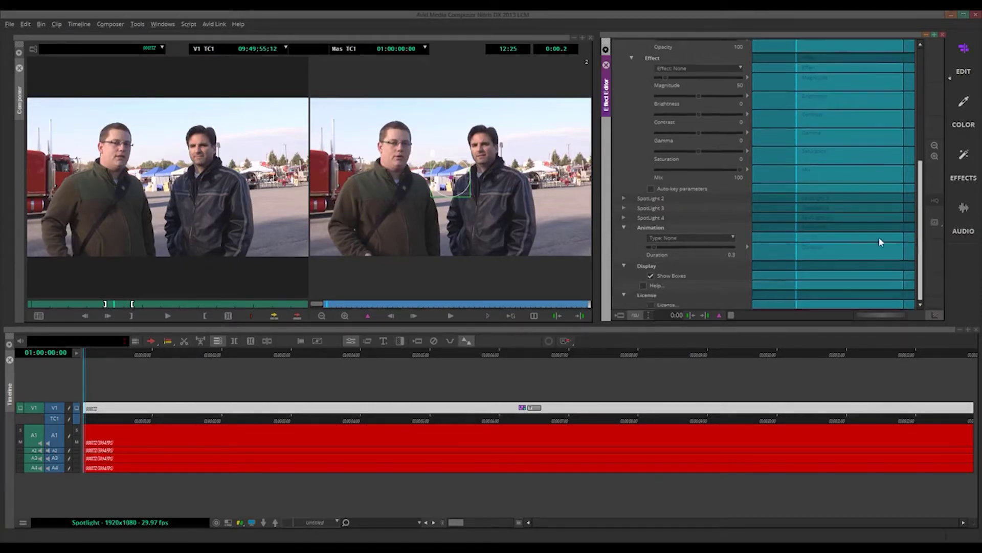
pyautogui.click(651, 275)
pyautogui.click(651, 275)
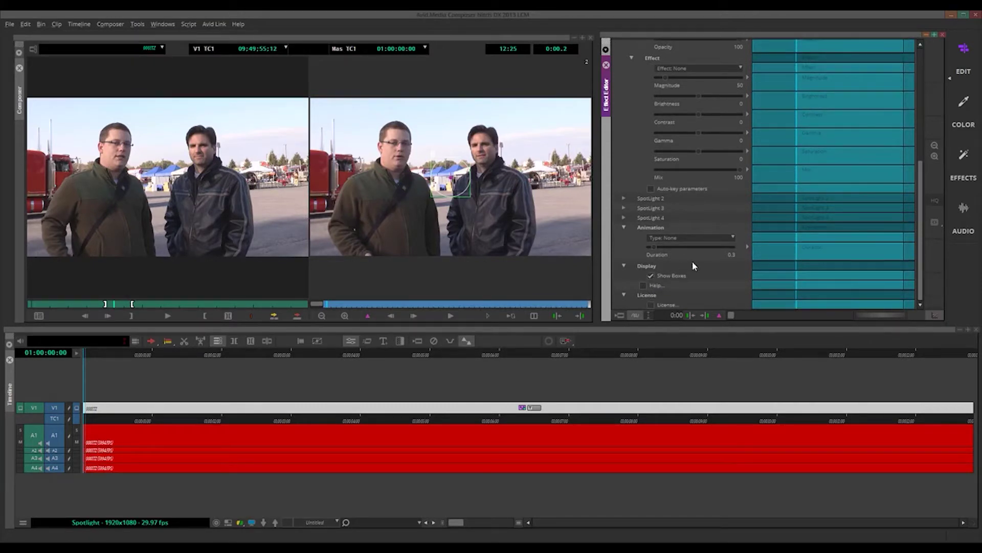
pyautogui.moveTo(919, 250); pyautogui.dragTo(925, 130)
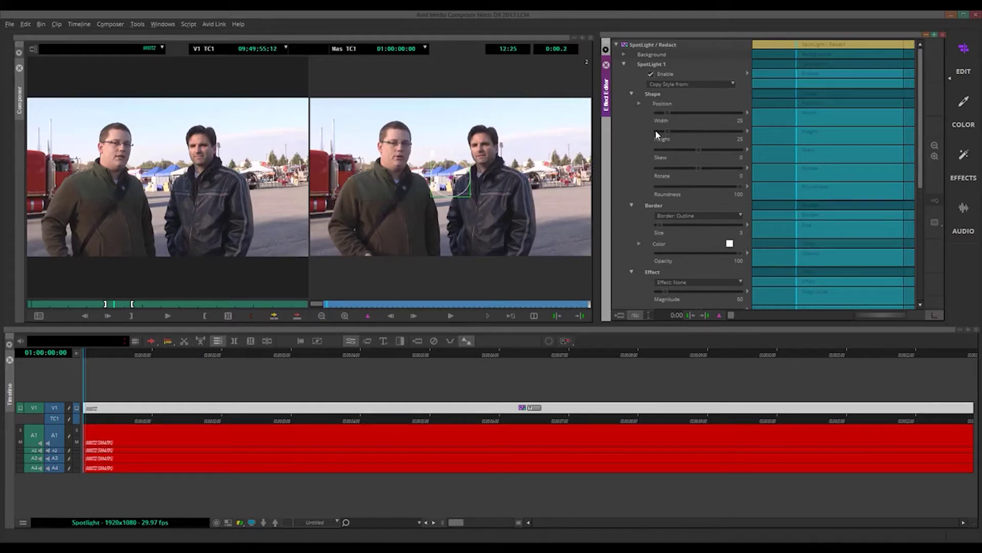
# Step: Give the spotlight a red border with Border Size 52
pyautogui.moveTo(660, 226); pyautogui.dragTo(699, 225)
pyautogui.click(731, 242)
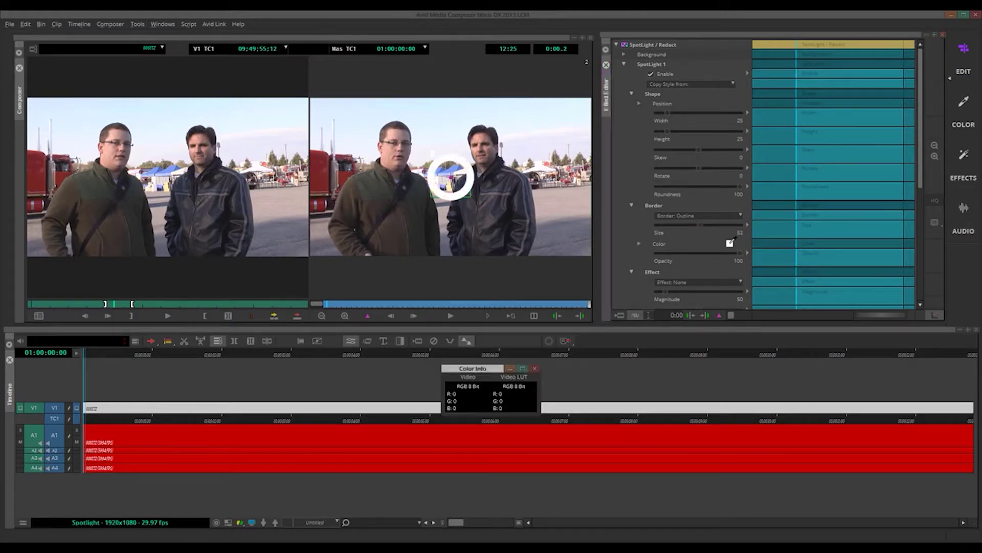
pyautogui.click(378, 211)
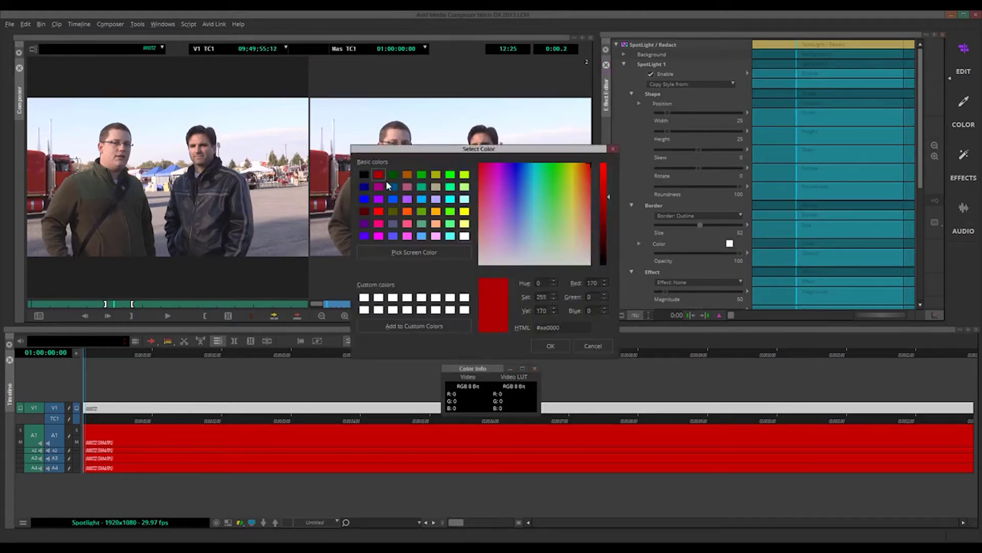
pyautogui.click(558, 344)
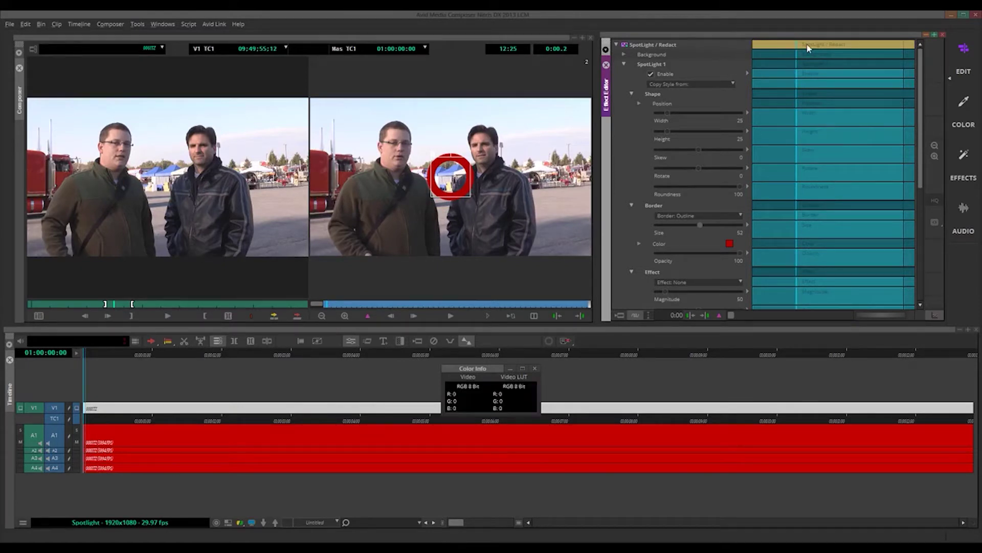
# Step: Keyframe the spotlight from the left man's face to the right man's, resizing it for each
pyautogui.moveTo(451, 176); pyautogui.dragTo(399, 153)
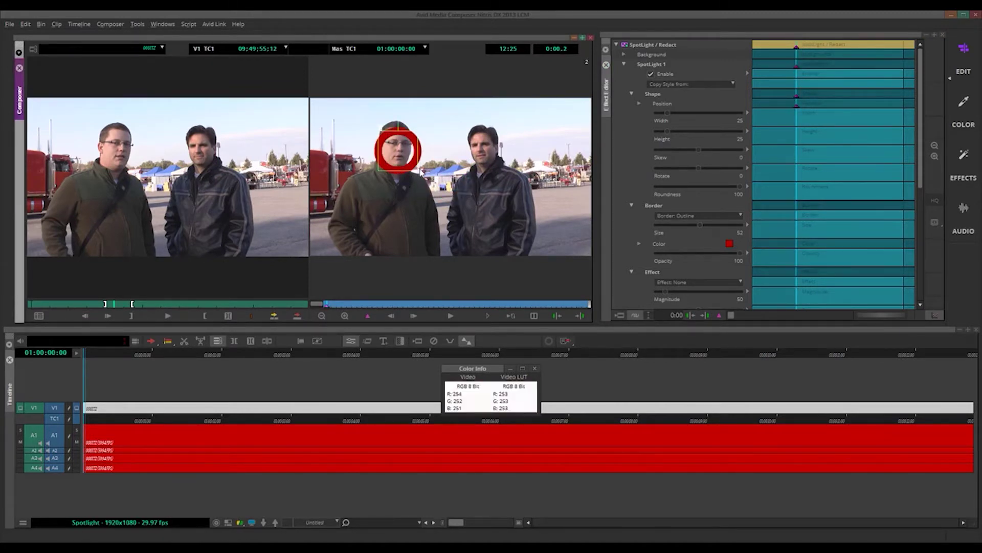
pyautogui.moveTo(421, 172)
pyautogui.mouseDown()
pyautogui.moveTo(402, 156)
pyautogui.moveTo(426, 180)
pyautogui.mouseUp()
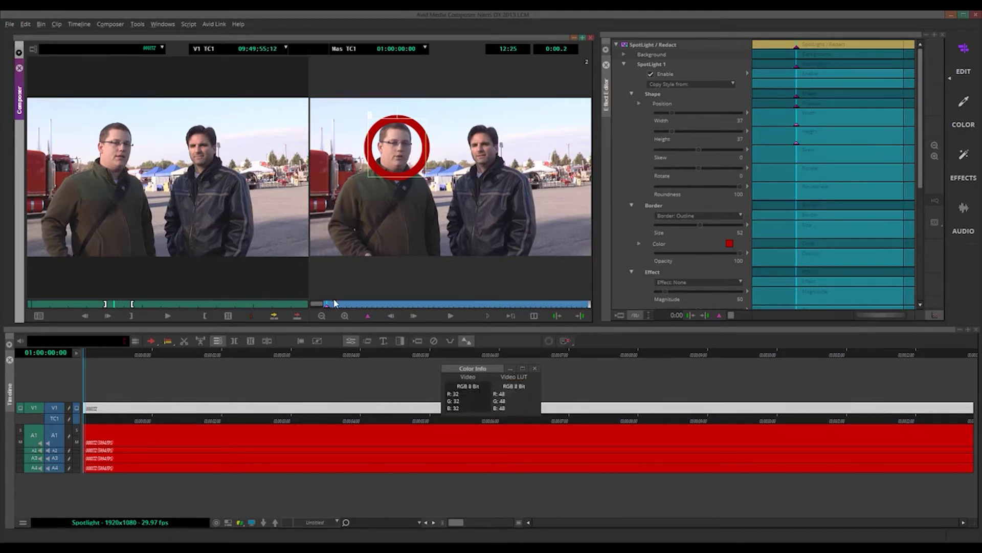
pyautogui.moveTo(334, 305); pyautogui.dragTo(340, 304)
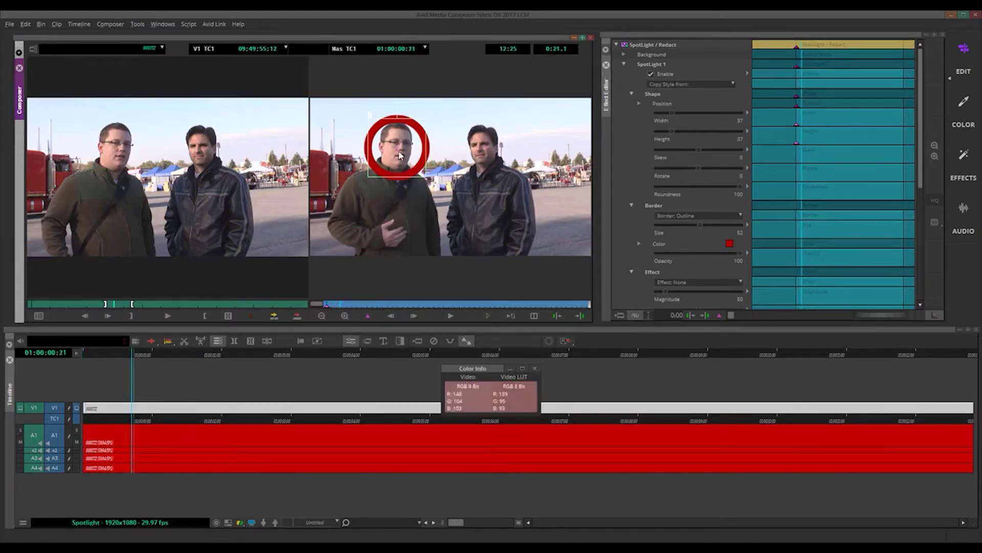
pyautogui.click(481, 151)
pyautogui.moveTo(509, 176); pyautogui.dragTo(484, 156)
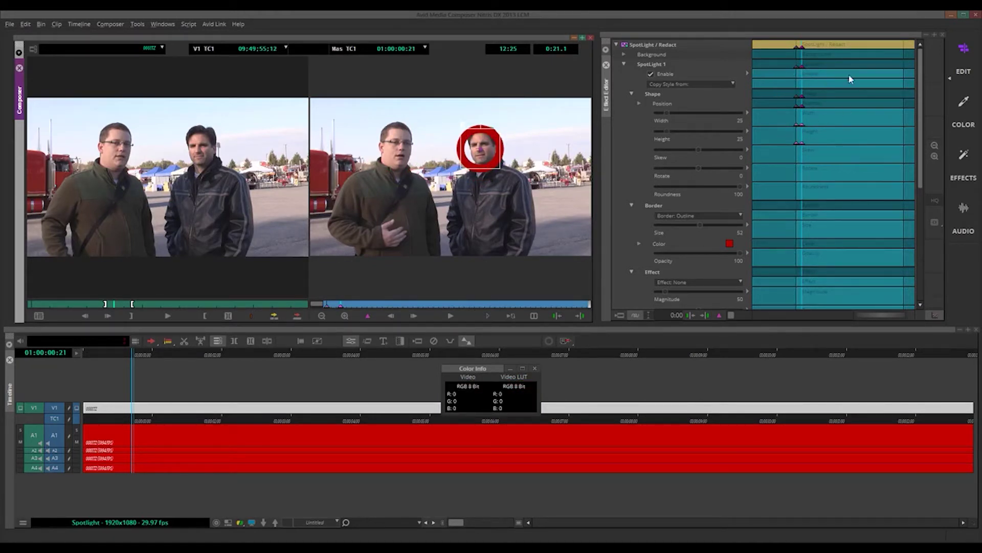
pyautogui.click(324, 305)
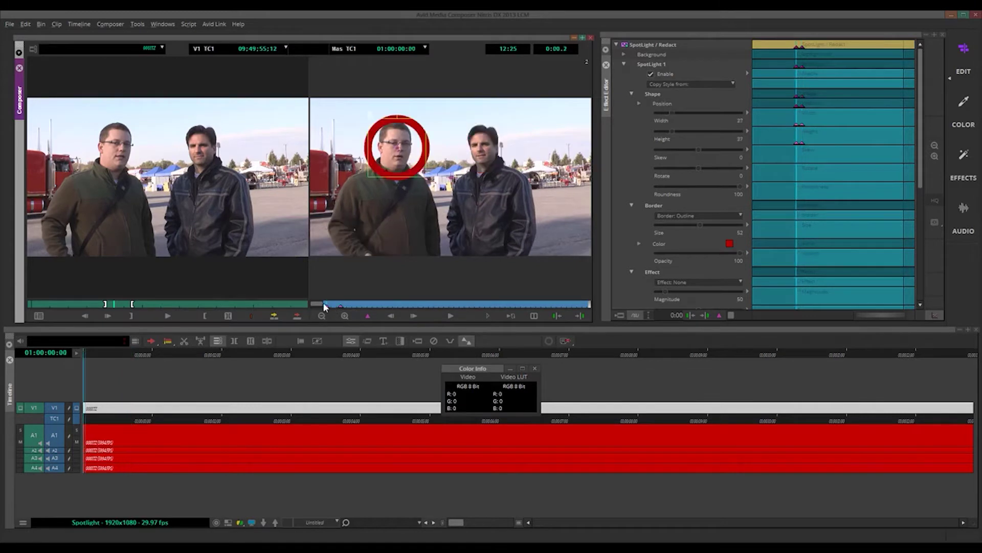
pyautogui.moveTo(323, 304); pyautogui.dragTo(340, 306)
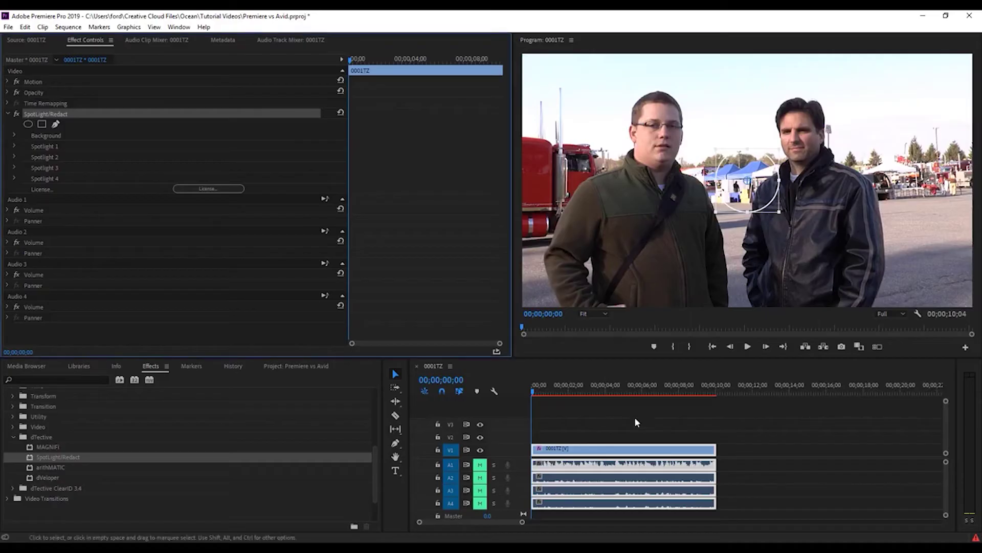
pyautogui.click(13, 438)
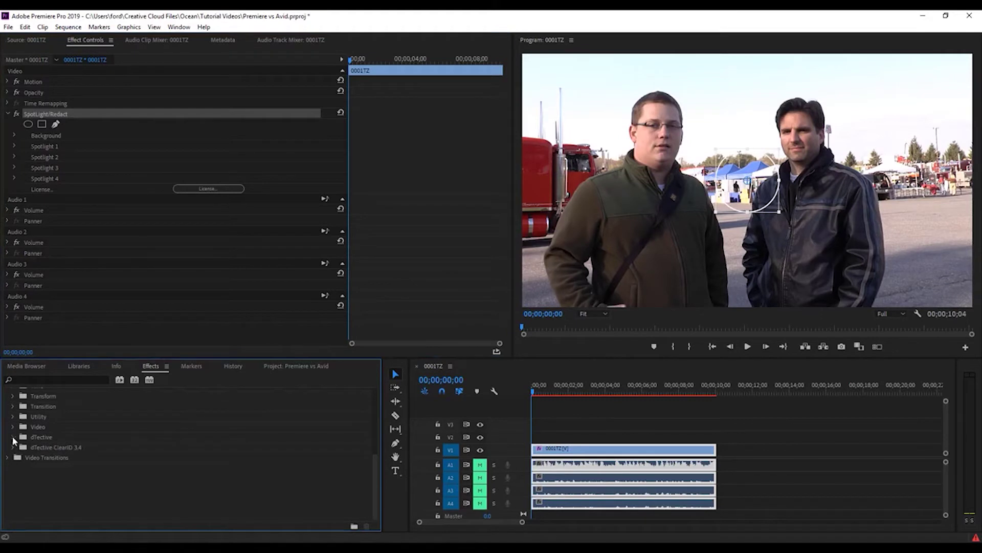
pyautogui.click(13, 438)
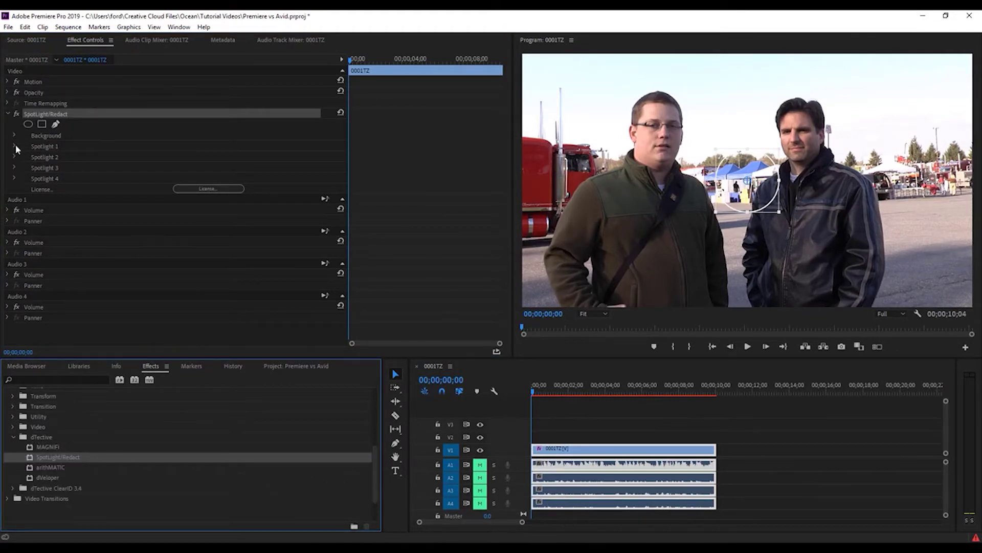
pyautogui.click(55, 121)
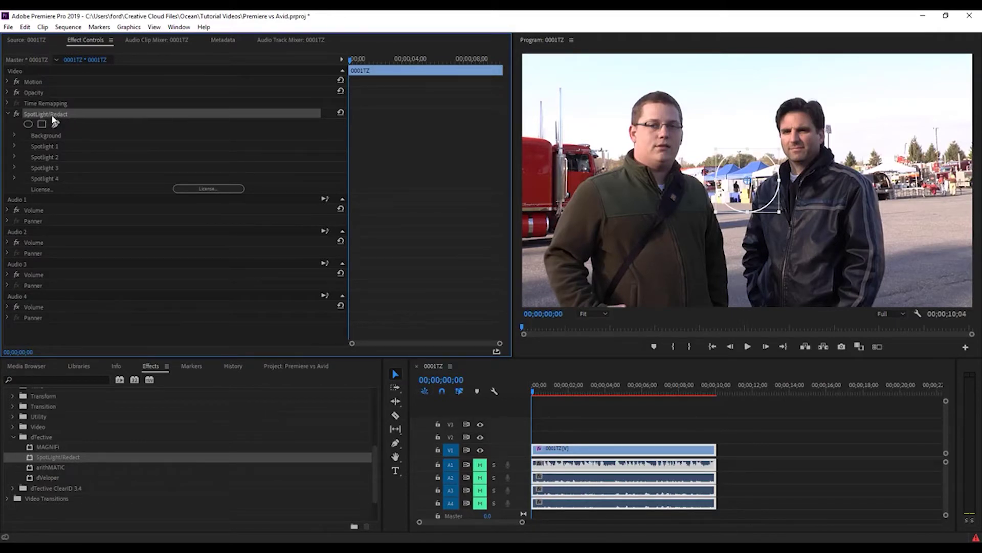
pyautogui.click(104, 94)
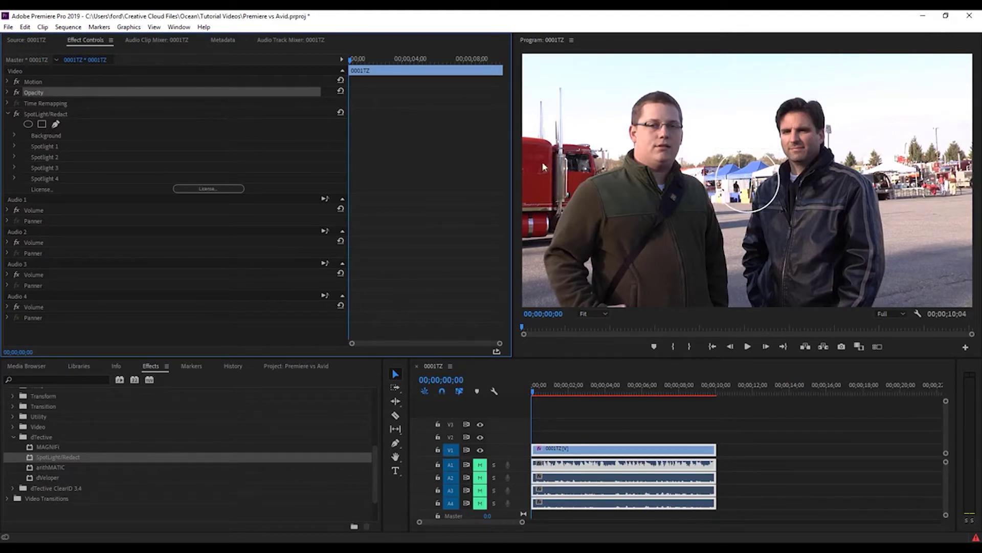
pyautogui.click(739, 192)
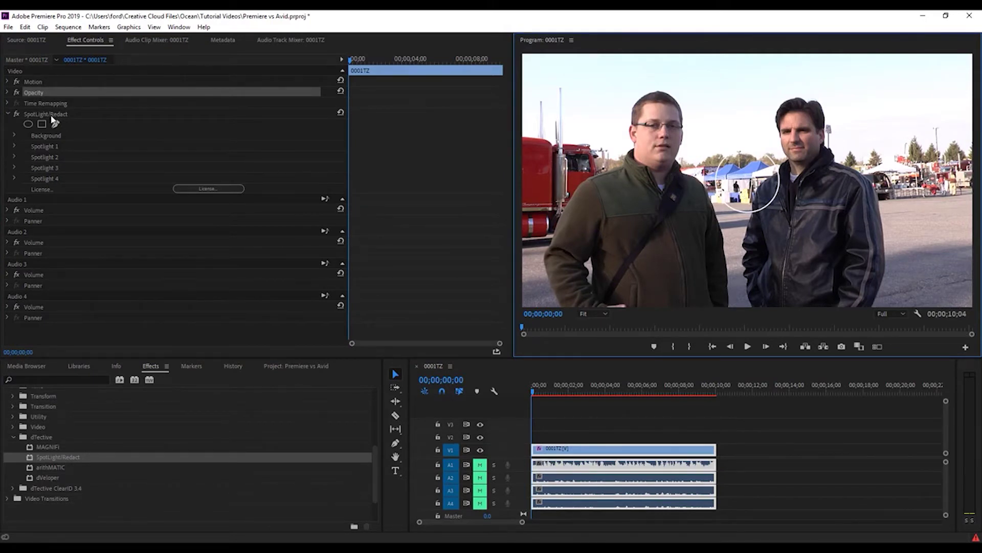
pyautogui.click(51, 115)
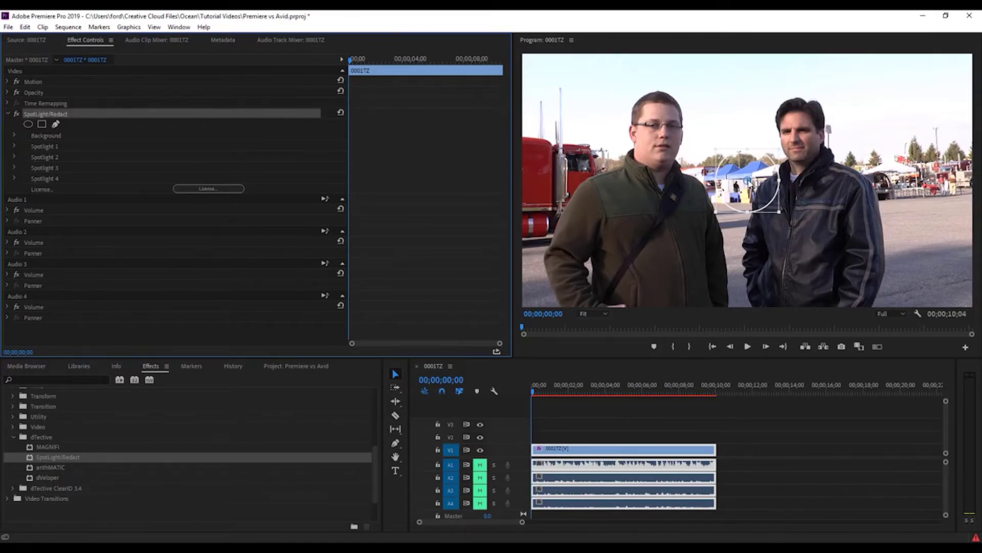
# Step: Place the spotlight mask on the left man's head (source 290.2, 218.2) and expand Spotlight 1
pyautogui.moveTo(748, 180); pyautogui.dragTo(662, 137)
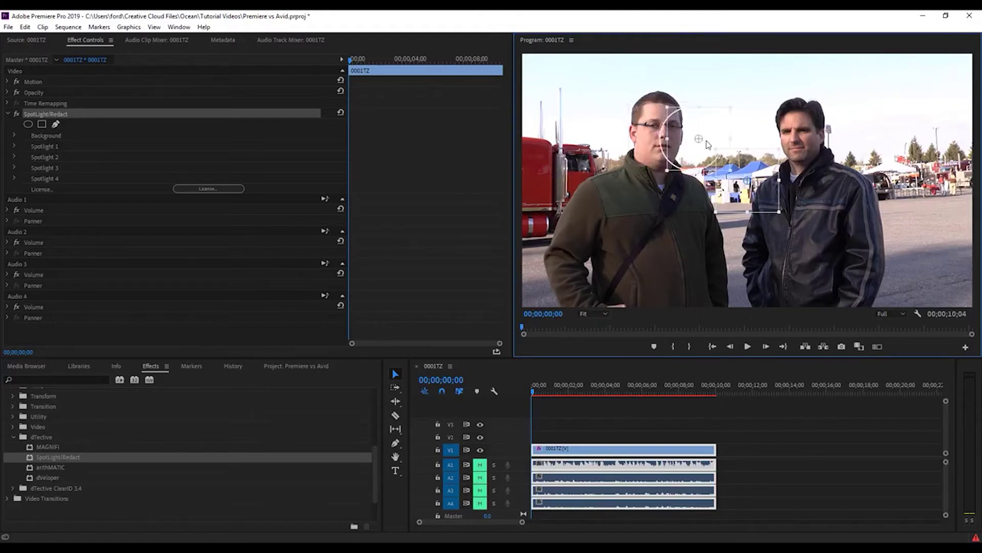
pyautogui.moveTo(666, 145)
pyautogui.mouseDown()
pyautogui.moveTo(624, 221)
pyautogui.moveTo(626, 240)
pyautogui.moveTo(670, 245)
pyautogui.moveTo(620, 238)
pyautogui.moveTo(637, 233)
pyautogui.moveTo(679, 152)
pyautogui.moveTo(660, 134)
pyautogui.mouseUp()
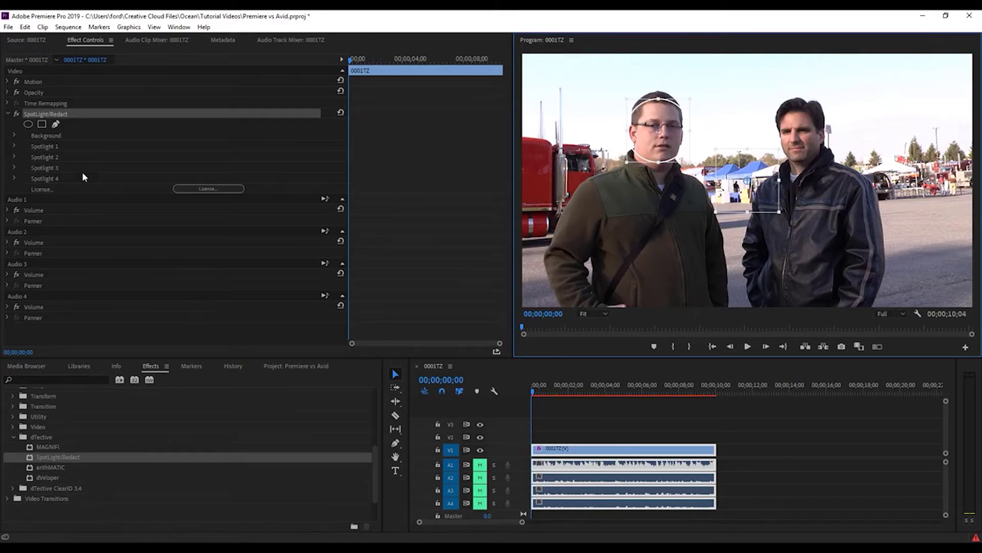
pyautogui.click(47, 146)
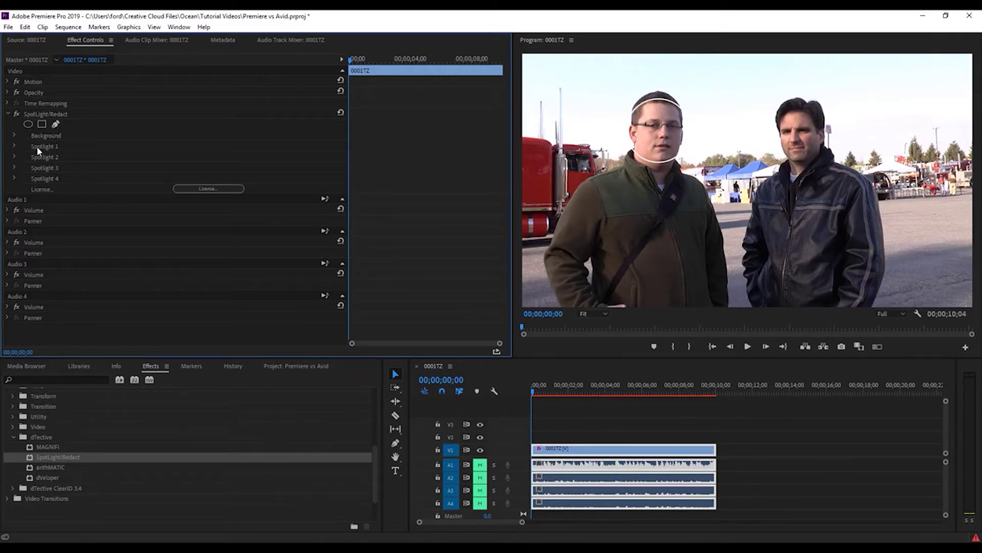
pyautogui.click(15, 146)
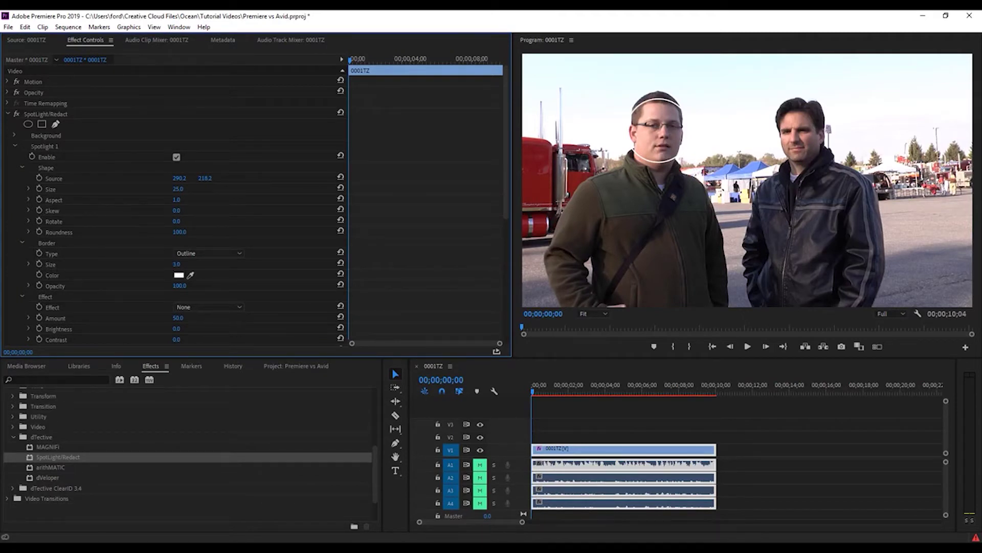
# Step: Set Spotlight 1's border to size 25 and colour it red
pyautogui.moveTo(177, 264); pyautogui.dragTo(188, 264)
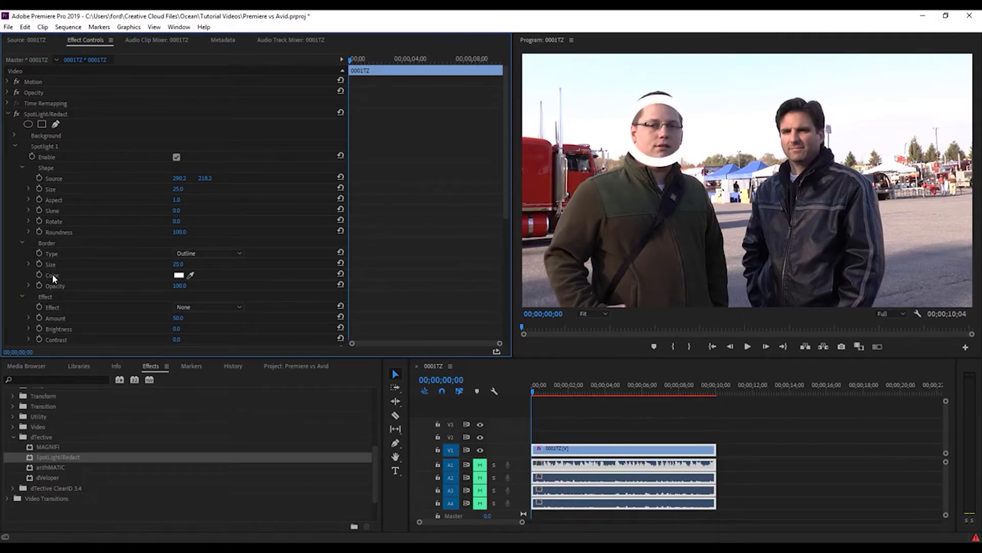
pyautogui.click(179, 276)
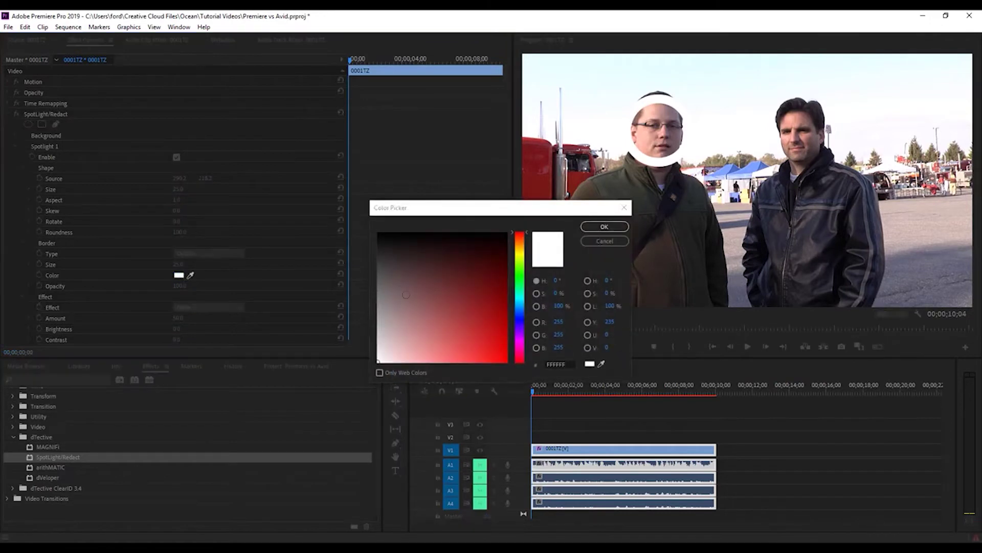
pyautogui.moveTo(404, 302); pyautogui.dragTo(508, 363)
pyautogui.click(589, 228)
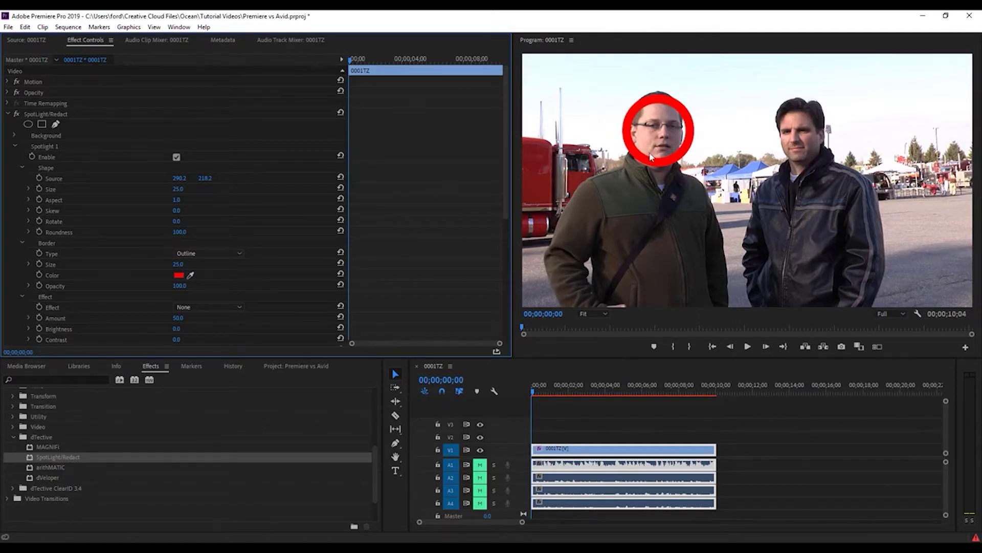
pyautogui.click(649, 138)
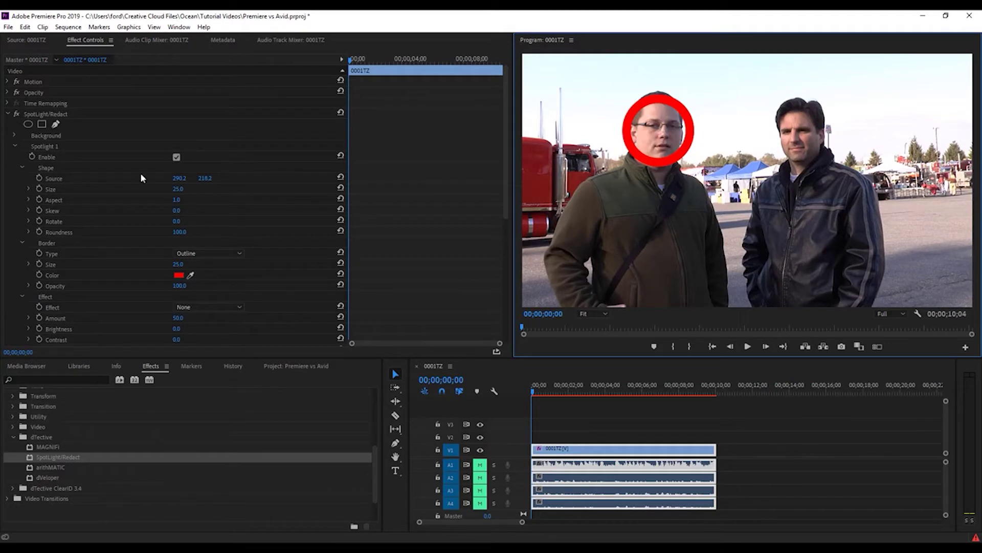
pyautogui.click(56, 116)
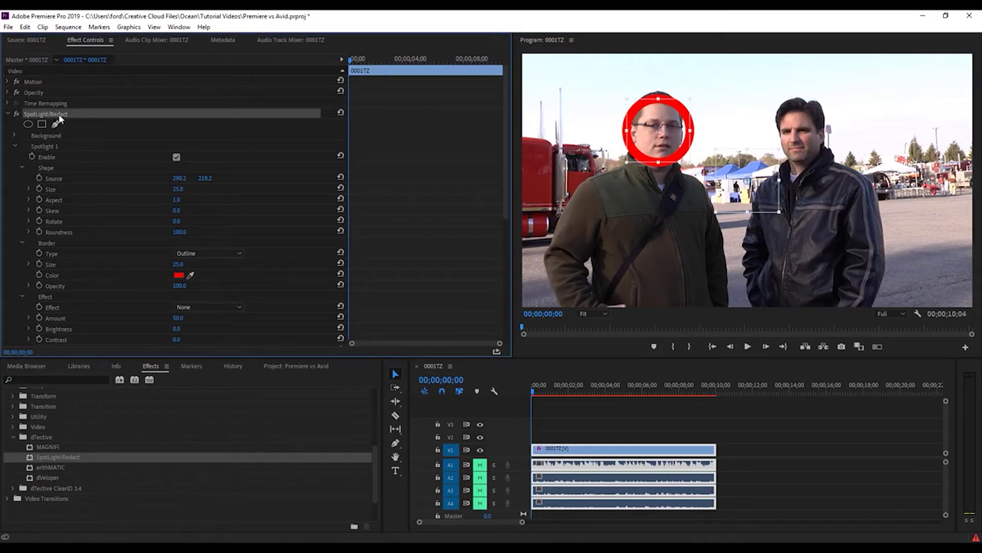
pyautogui.click(57, 179)
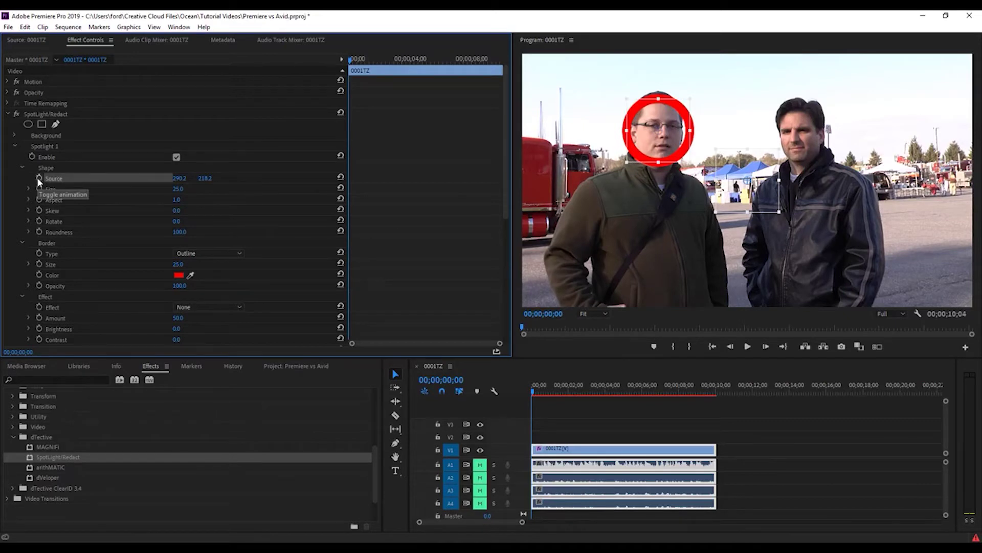
# Step: Keyframe the spotlight Source from the left man's face to the right man's at 00;00;00;58
pyautogui.click(38, 177)
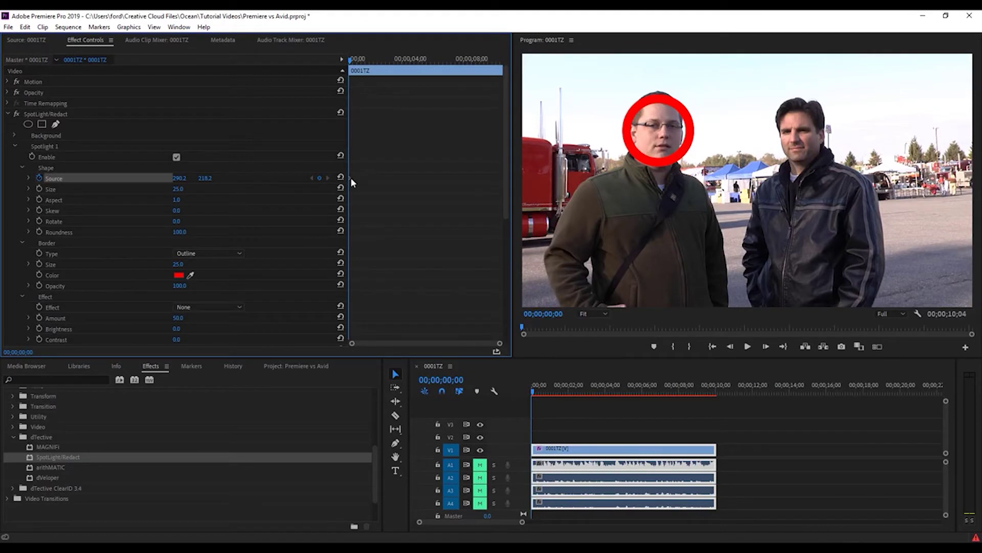
pyautogui.click(51, 145)
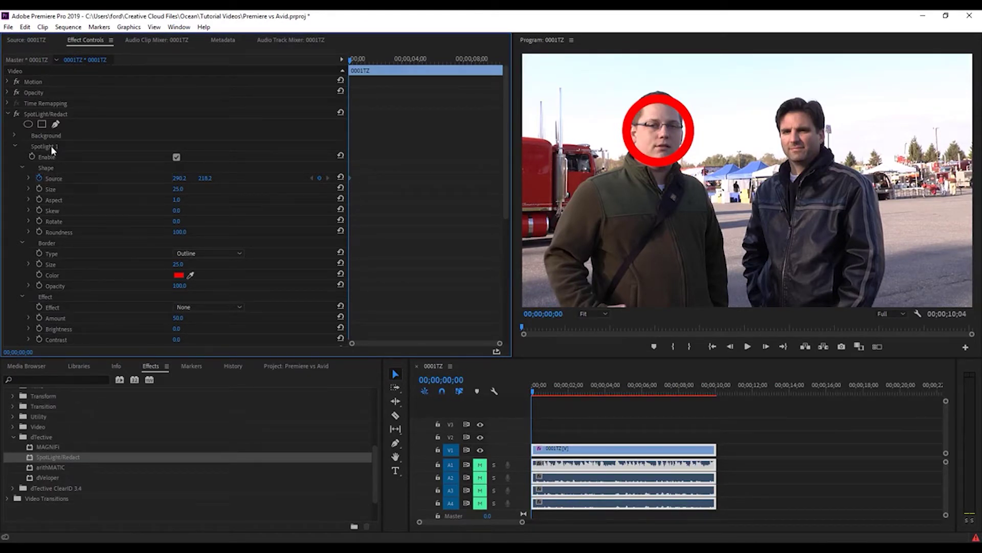
pyautogui.click(54, 177)
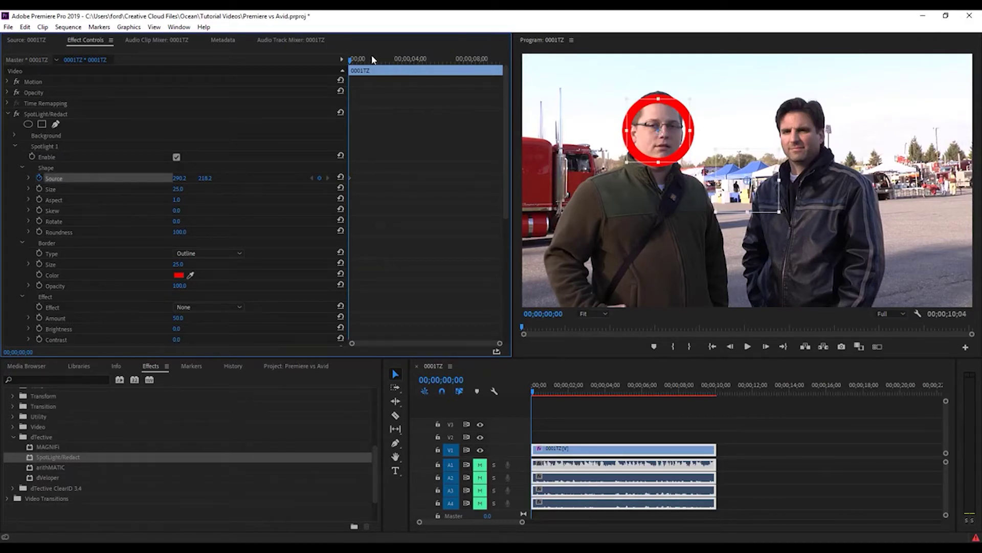
pyautogui.press('space')
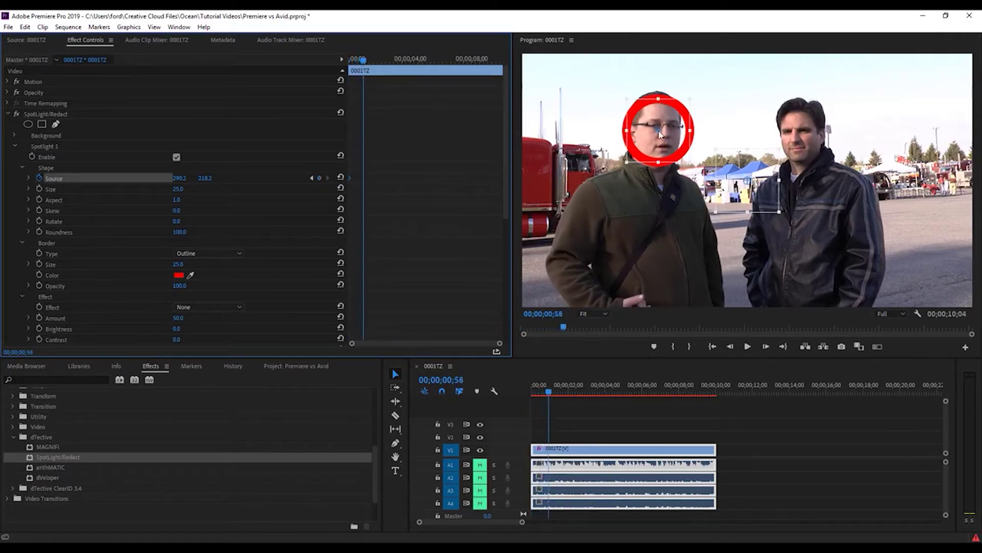
pyautogui.moveTo(668, 134); pyautogui.dragTo(802, 136)
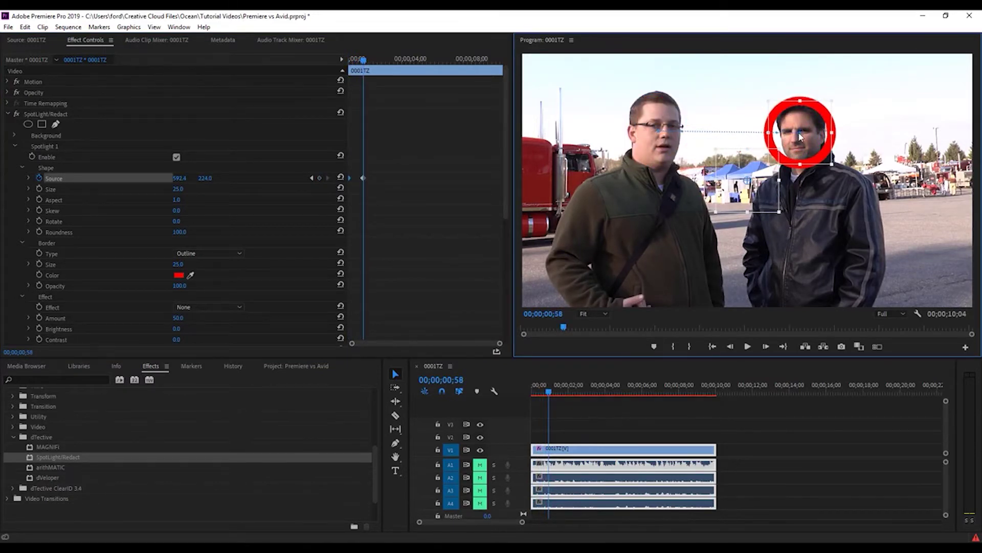
pyautogui.click(363, 179)
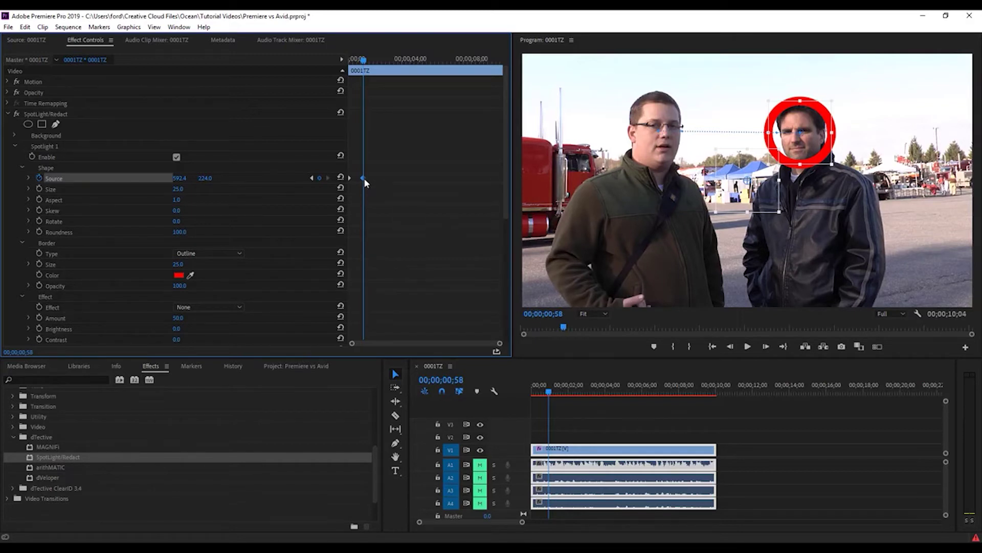
pyautogui.moveTo(363, 60); pyautogui.dragTo(339, 63)
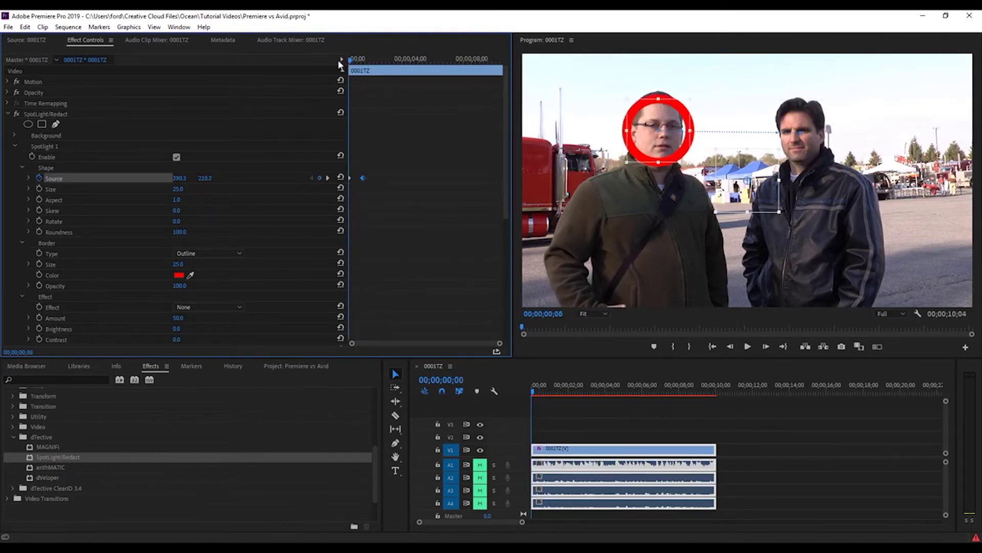
pyautogui.click(363, 178)
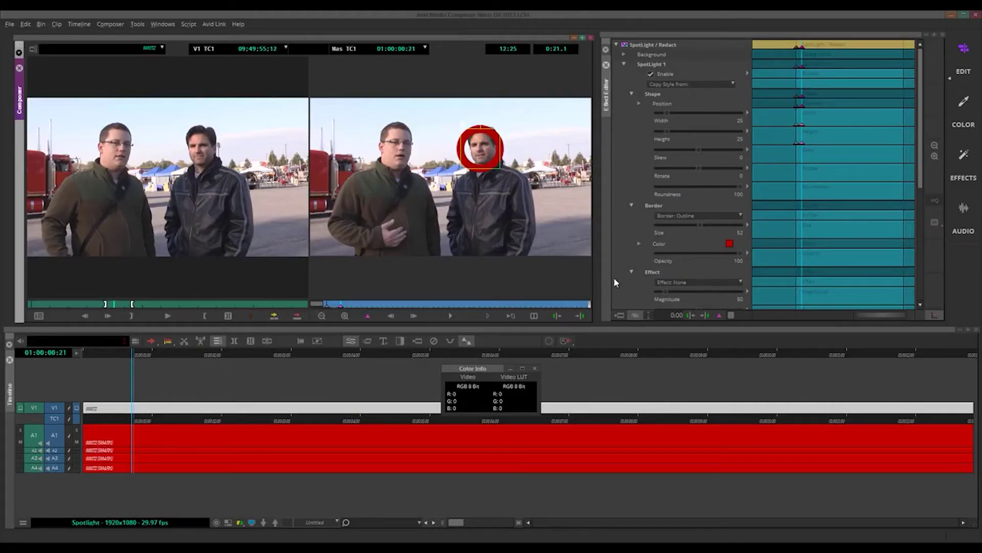
# Step: Zoom out the Effect Editor keyframe graph, return to the start, and close Color Info
pyautogui.moveTo(457, 147)
pyautogui.moveTo(738, 312); pyautogui.dragTo(746, 312)
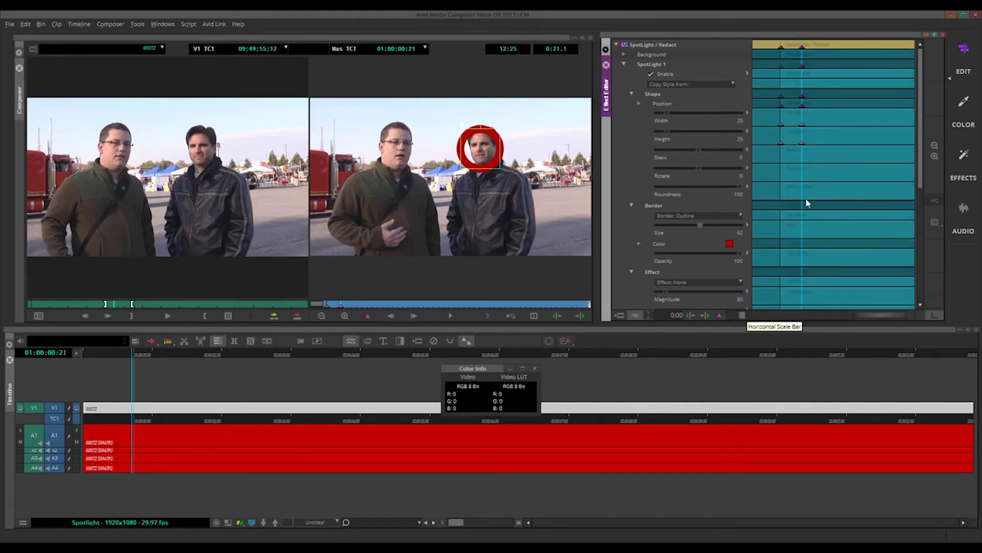
pyautogui.moveTo(802, 52); pyautogui.dragTo(780, 51)
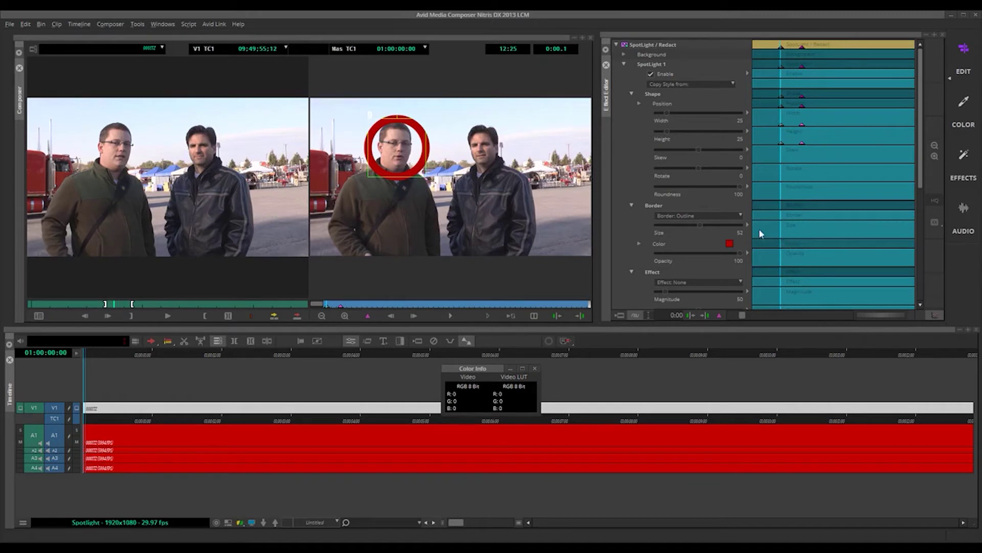
pyautogui.click(534, 368)
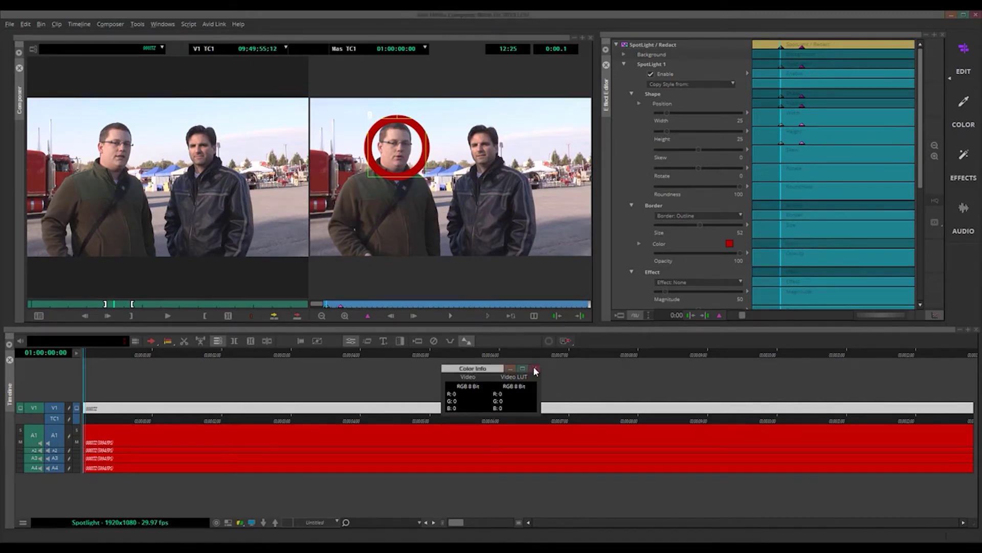
# Step: Add border keyframes at the start and at 00:24, thinning Border Size from 52 to 18
pyautogui.rightClick(783, 235)
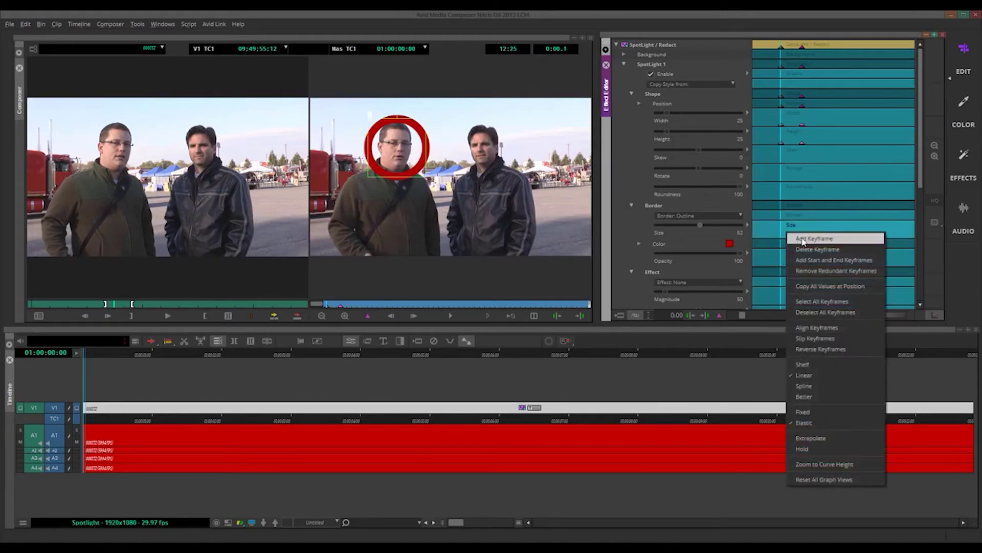
pyautogui.click(801, 237)
pyautogui.moveTo(780, 228); pyautogui.dragTo(805, 233)
pyautogui.rightClick(807, 236)
pyautogui.click(815, 243)
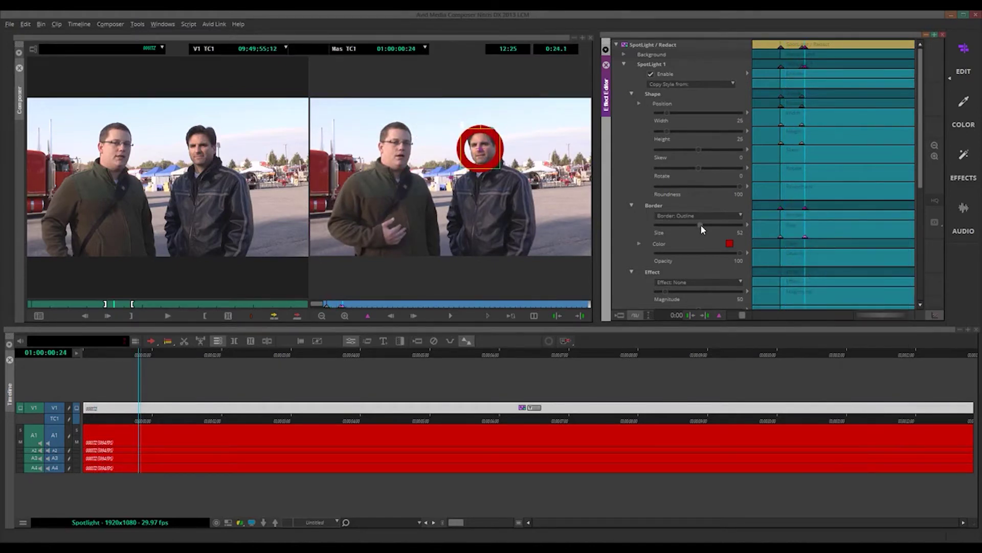
pyautogui.moveTo(702, 224); pyautogui.dragTo(672, 224)
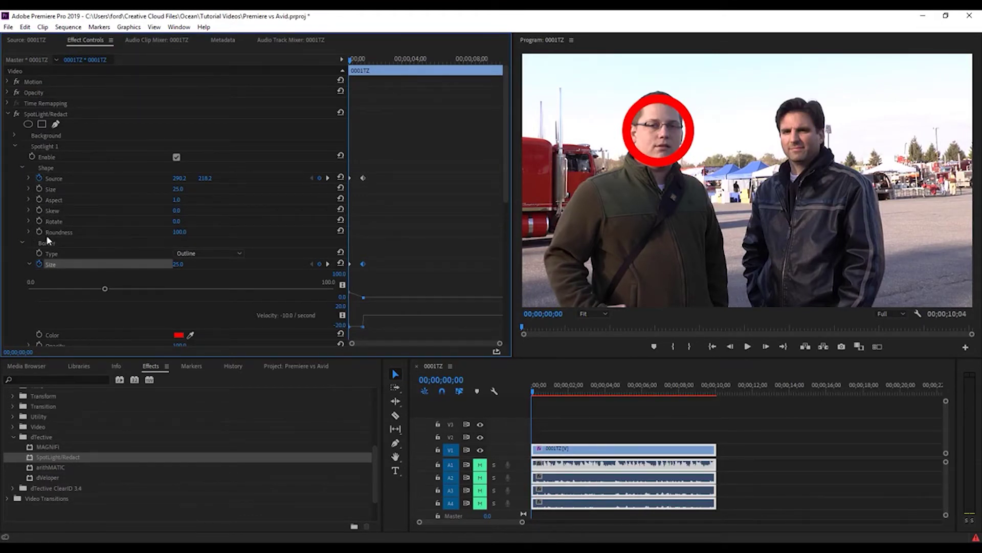
# Step: Widen the ring to Aspect 1.1, undo a test skew, and raise Size from 25.0 to 27.8
pyautogui.click(50, 201)
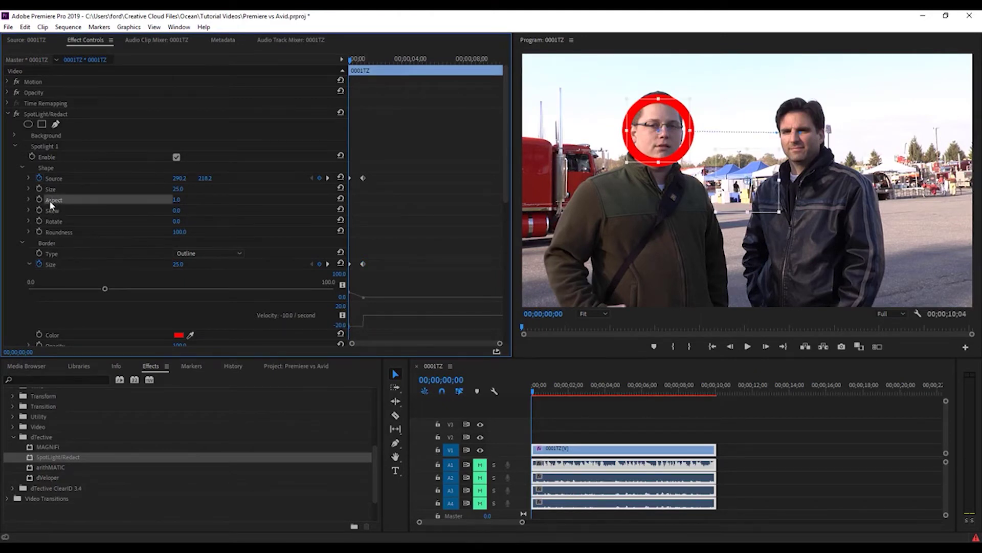
pyautogui.click(29, 200)
pyautogui.moveTo(55, 219)
pyautogui.mouseDown()
pyautogui.moveTo(84, 219)
pyautogui.moveTo(32, 219)
pyautogui.moveTo(85, 219)
pyautogui.moveTo(58, 219)
pyautogui.mouseUp()
pyautogui.click(29, 230)
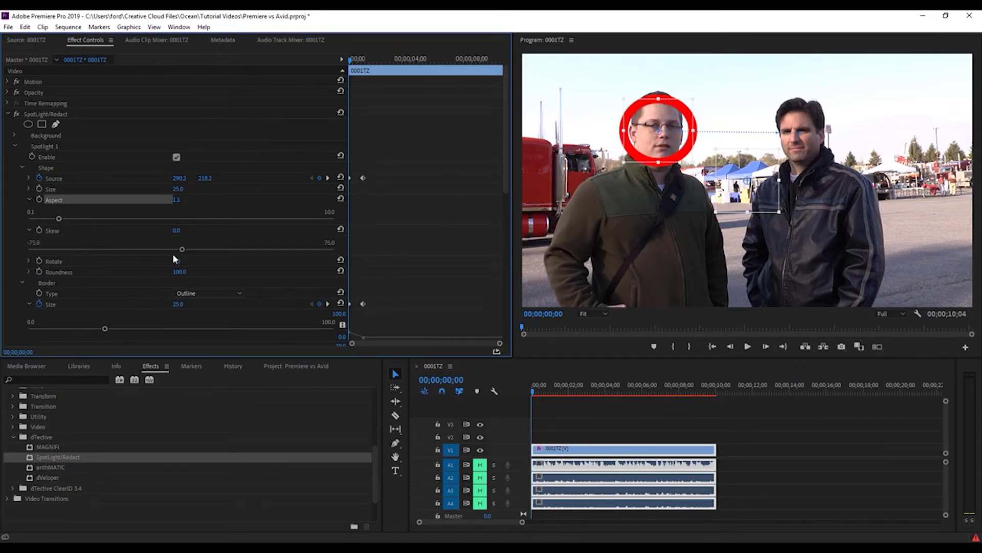
pyautogui.moveTo(181, 249); pyautogui.dragTo(153, 250)
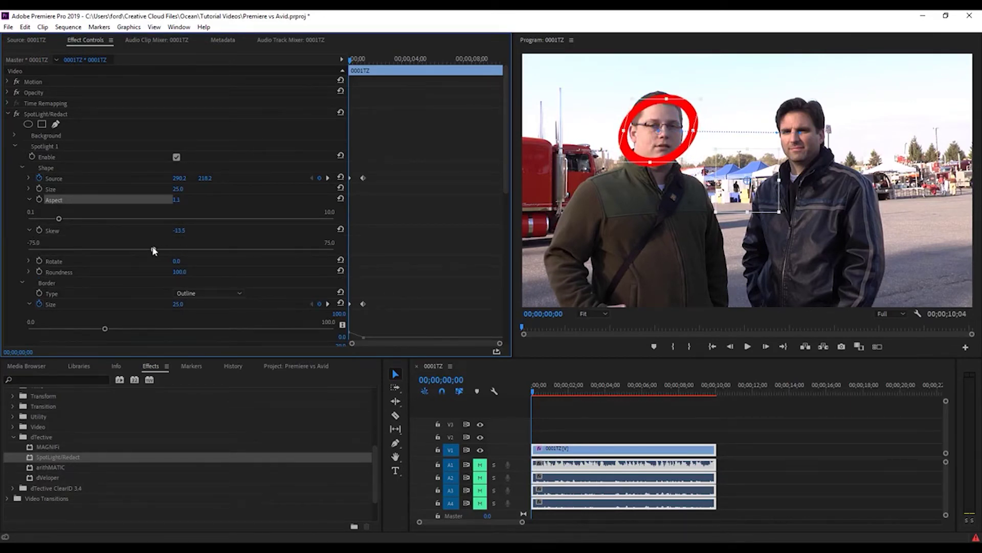
pyautogui.hotkey('ctrl', 'z')
pyautogui.hotkey('ctrl', 'z')
pyautogui.click(29, 228)
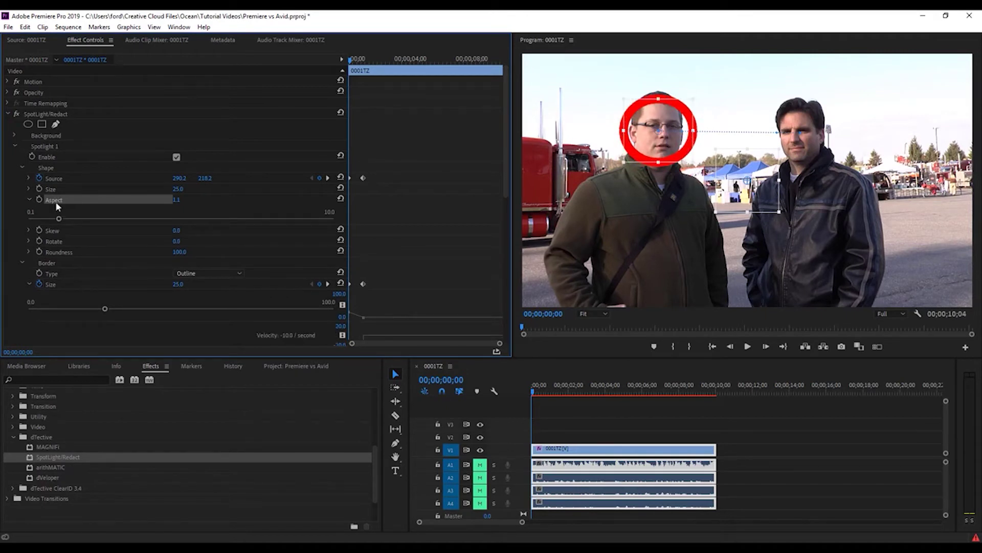
pyautogui.click(29, 189)
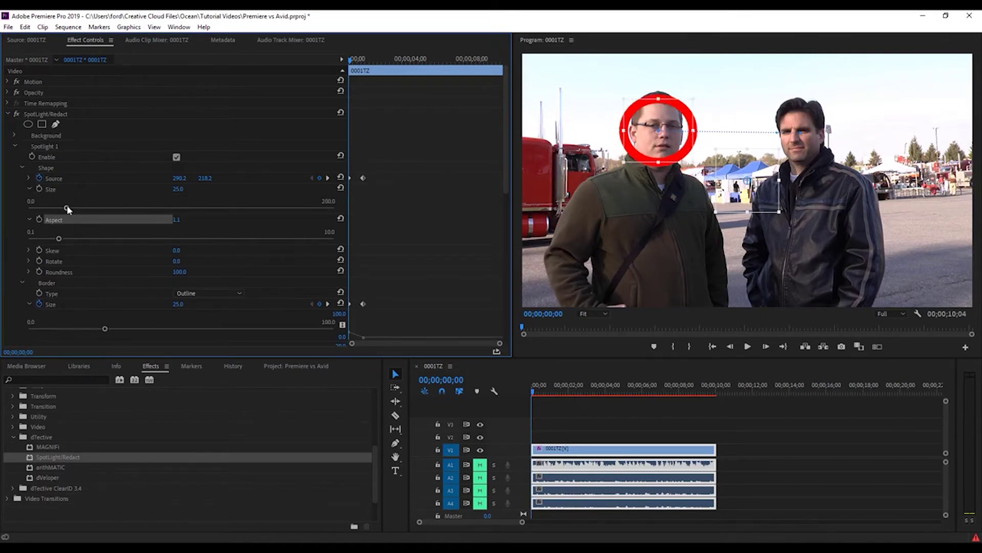
pyautogui.moveTo(67, 209); pyautogui.dragTo(71, 209)
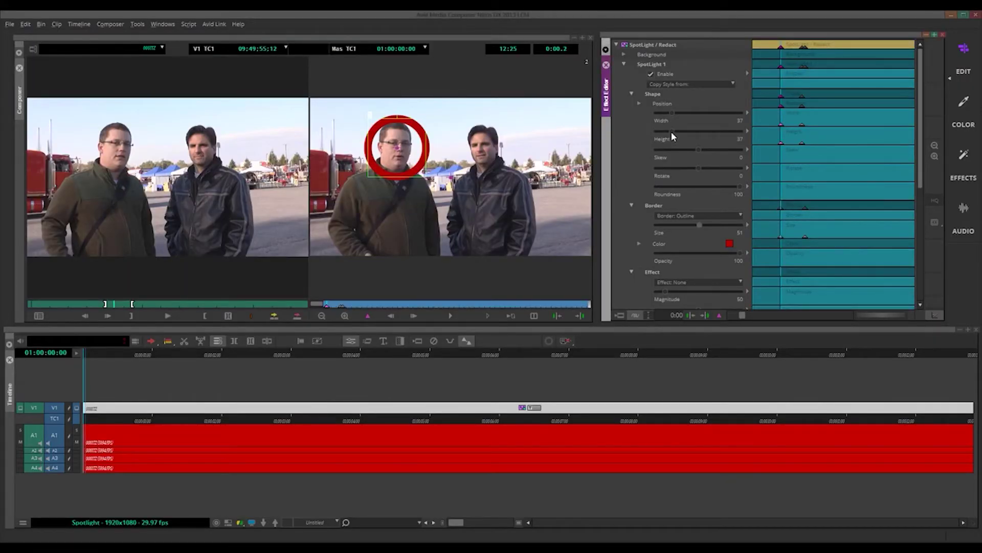
# Step: Adjust Avid's Spotlight 1 Width, Rotate and Skew so the ring becomes a taller, slightly tilted oval
pyautogui.moveTo(672, 113)
pyautogui.mouseDown()
pyautogui.moveTo(687, 113)
pyautogui.moveTo(661, 112)
pyautogui.moveTo(674, 110)
pyautogui.moveTo(686, 131)
pyautogui.moveTo(669, 129)
pyautogui.moveTo(679, 126)
pyautogui.mouseUp()
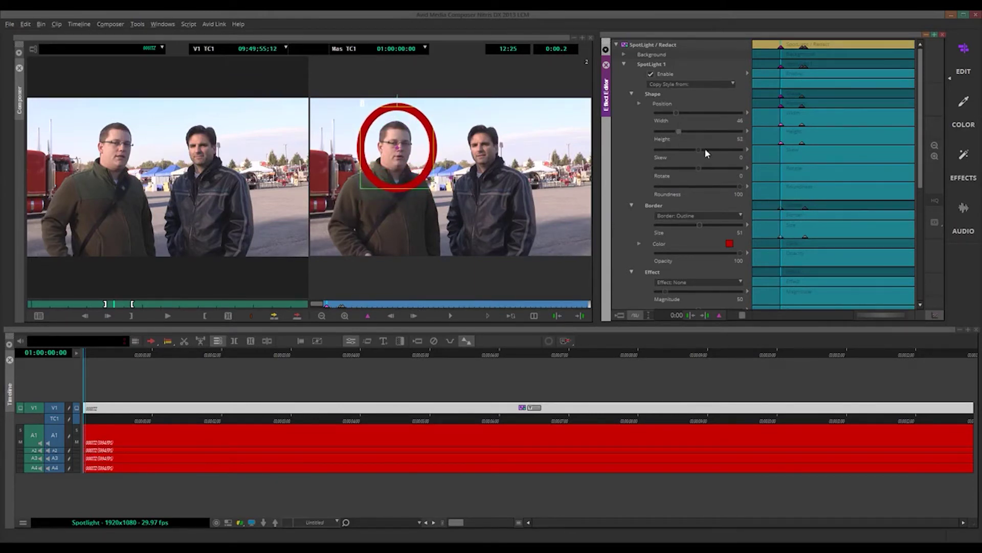
pyautogui.moveTo(699, 167)
pyautogui.mouseDown()
pyautogui.moveTo(707, 167)
pyautogui.moveTo(686, 164)
pyautogui.moveTo(700, 165)
pyautogui.moveTo(696, 148)
pyautogui.mouseUp()
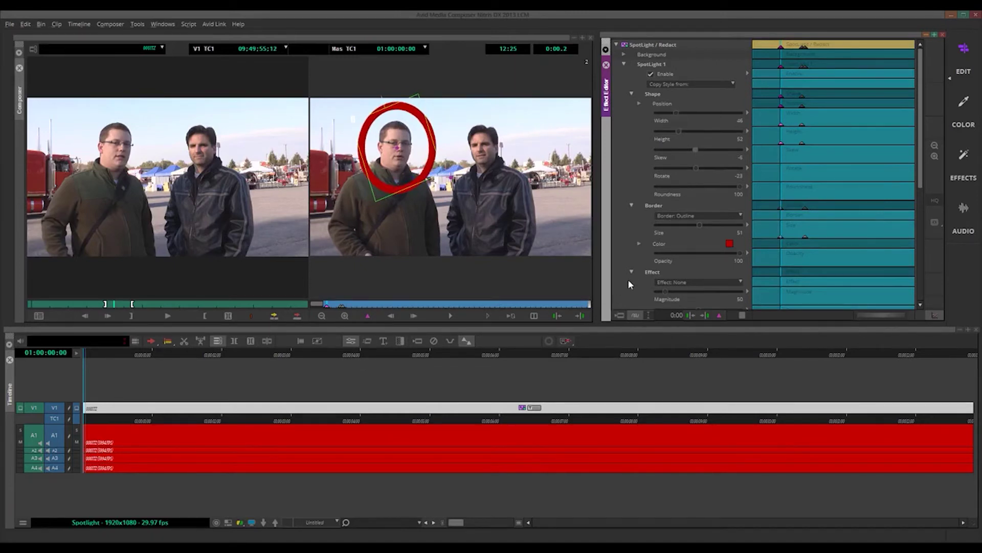
pyautogui.moveTo(674, 113); pyautogui.dragTo(676, 110)
pyautogui.moveTo(695, 148); pyautogui.dragTo(698, 165)
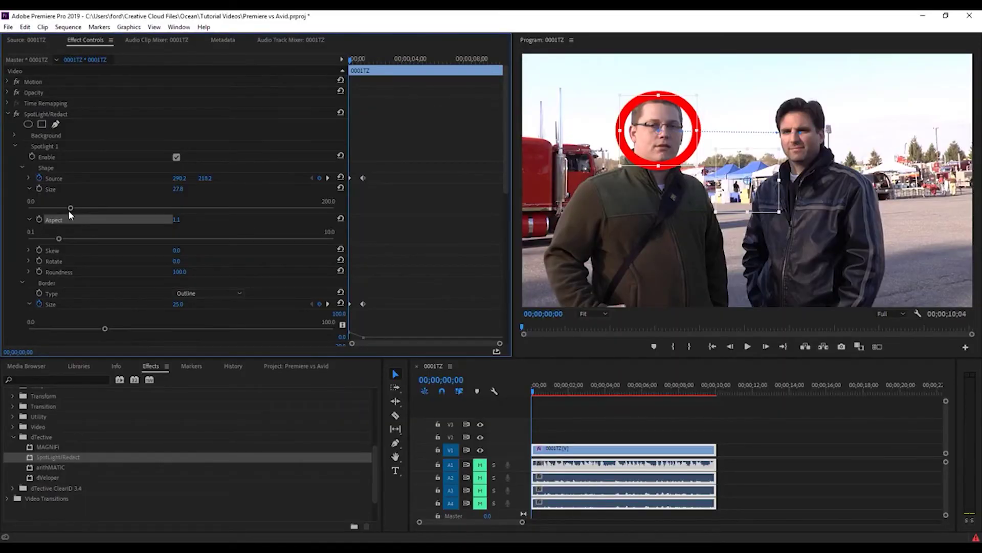
# Step: Make the red ring nearly round with Aspect, then stretch the ellipse taller over the face
pyautogui.moveTo(78, 236)
pyautogui.mouseDown()
pyautogui.moveTo(95, 237)
pyautogui.moveTo(43, 238)
pyautogui.moveTo(104, 240)
pyautogui.moveTo(62, 242)
pyautogui.mouseUp()
pyautogui.click(30, 219)
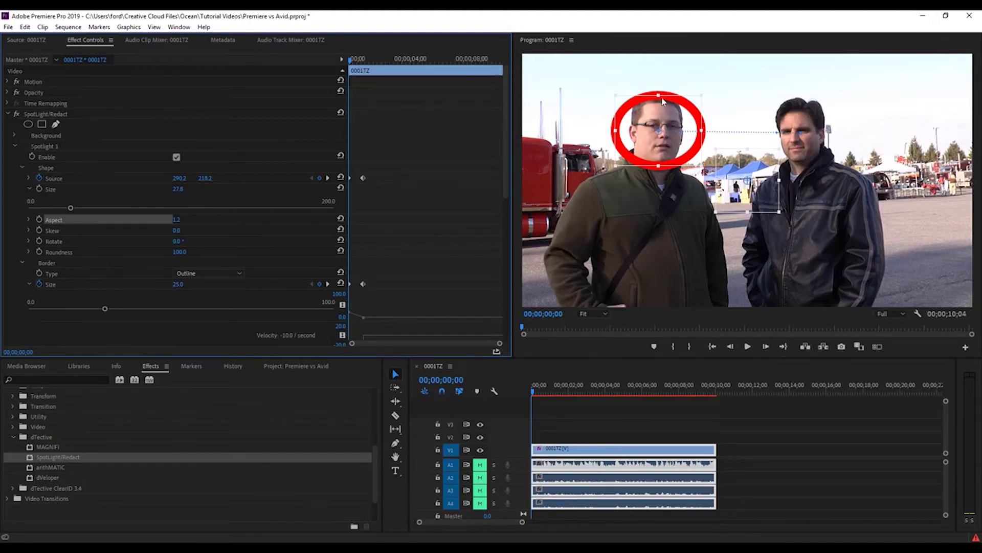
pyautogui.moveTo(659, 98)
pyautogui.mouseDown()
pyautogui.moveTo(659, 68)
pyautogui.moveTo(656, 90)
pyautogui.mouseUp()
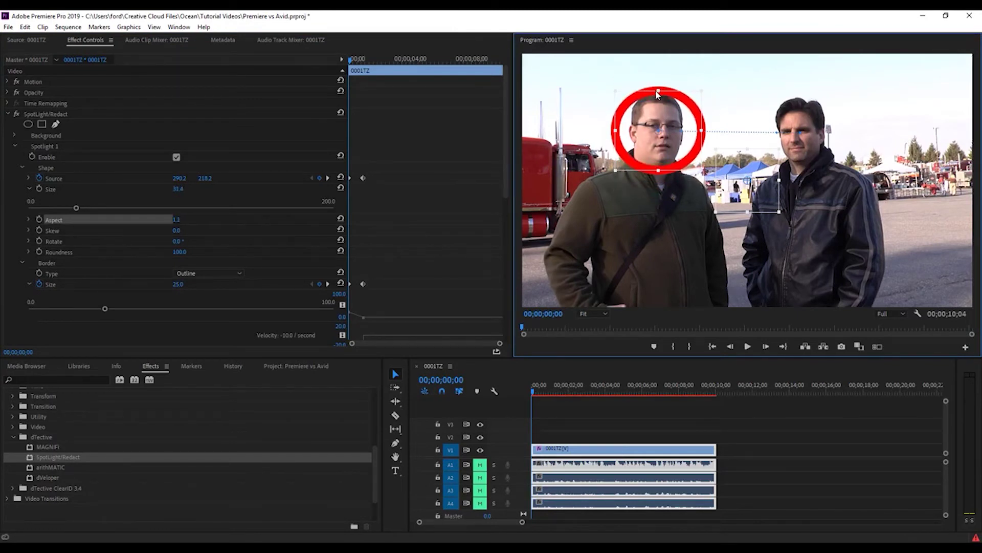
# Step: Rotate the spotlight shape to 90° and fine-tune its Aspect to 1.2
pyautogui.click(28, 241)
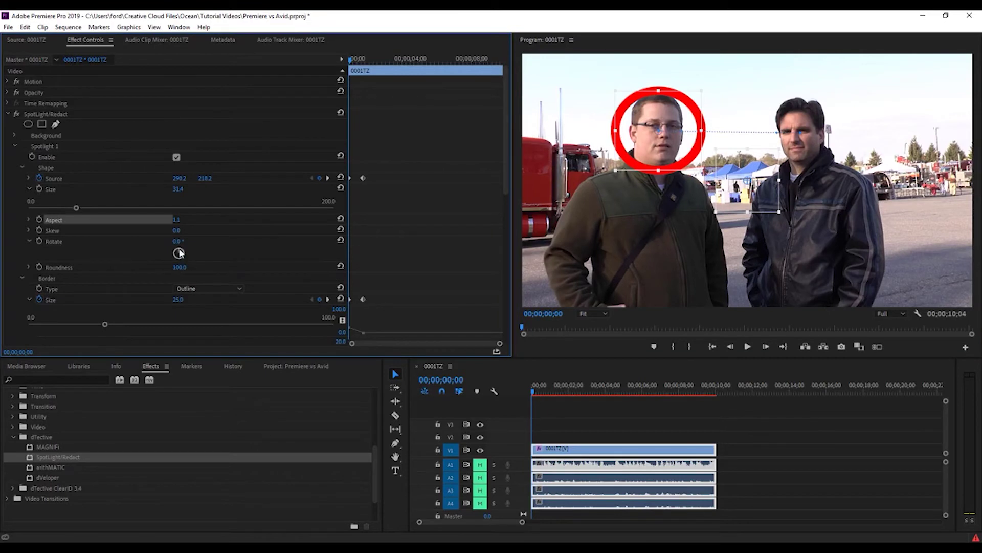
pyautogui.moveTo(177, 241); pyautogui.dragTo(222, 241)
pyautogui.click(30, 219)
pyautogui.moveTo(66, 236)
pyautogui.mouseDown()
pyautogui.moveTo(75, 235)
pyautogui.moveTo(62, 236)
pyautogui.mouseUp()
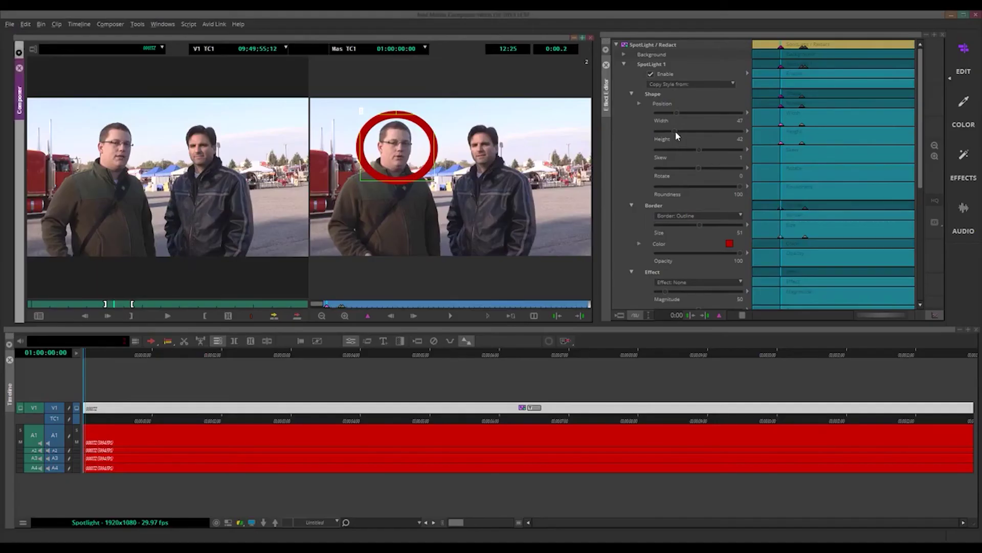
# Step: Resize Avid's spotlight ellipse to Width 52 and Height 48 around the face
pyautogui.moveTo(675, 131)
pyautogui.mouseDown()
pyautogui.moveTo(685, 134)
pyautogui.moveTo(674, 131)
pyautogui.moveTo(679, 112)
pyautogui.mouseUp()
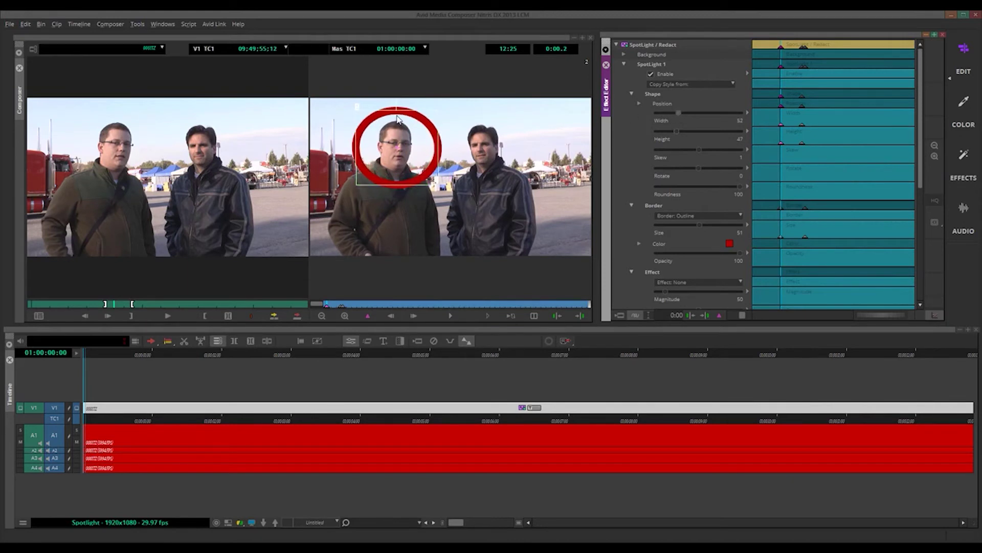
pyautogui.moveTo(396, 112); pyautogui.dragTo(399, 121)
pyautogui.moveTo(401, 185); pyautogui.dragTo(397, 185)
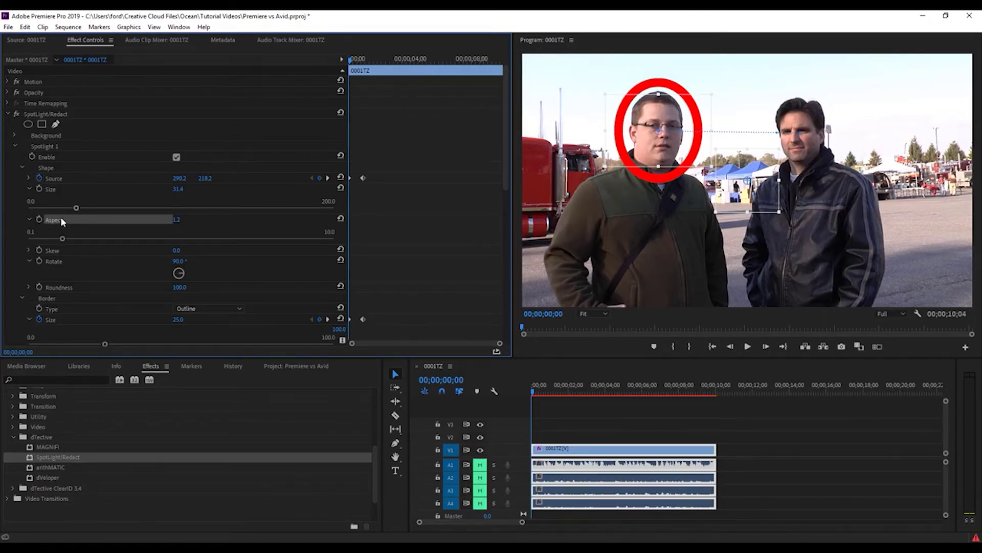
# Step: Set the spotlight Aspect to 1.1 and review the fill Effect options, leaving it at None
pyautogui.moveTo(63, 239)
pyautogui.mouseDown()
pyautogui.moveTo(77, 238)
pyautogui.moveTo(58, 240)
pyautogui.mouseUp()
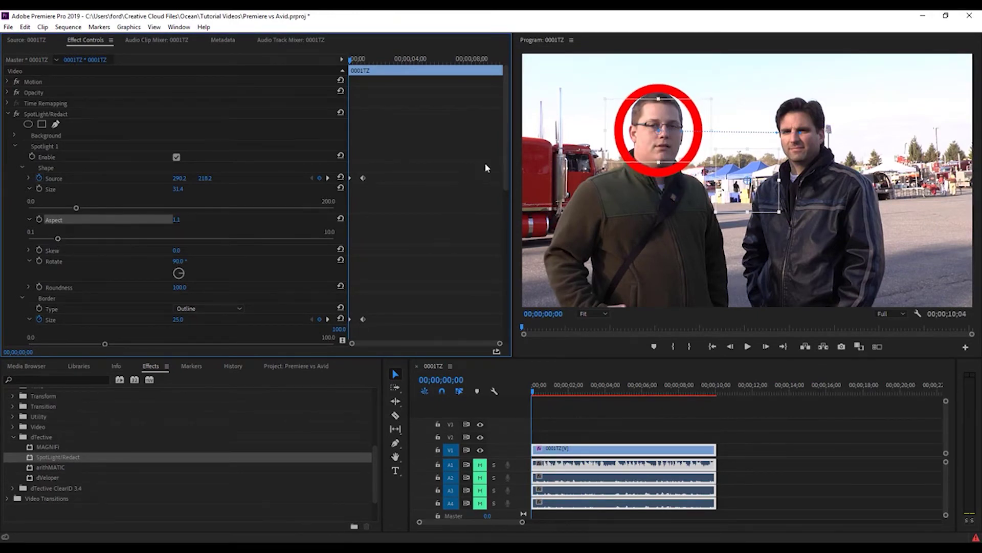
pyautogui.scroll(-1, 505, 143)
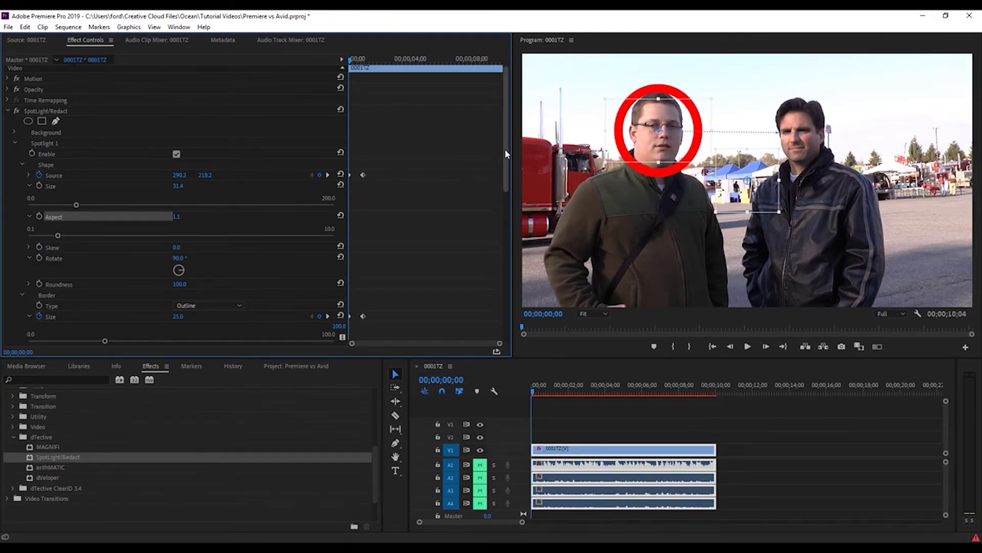
pyautogui.moveTo(505, 152); pyautogui.dragTo(499, 249)
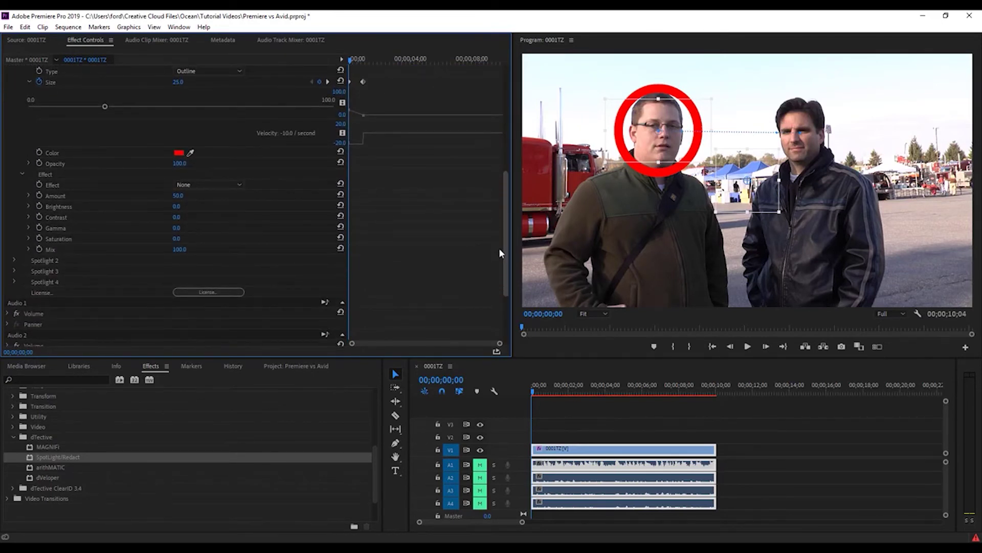
pyautogui.click(212, 184)
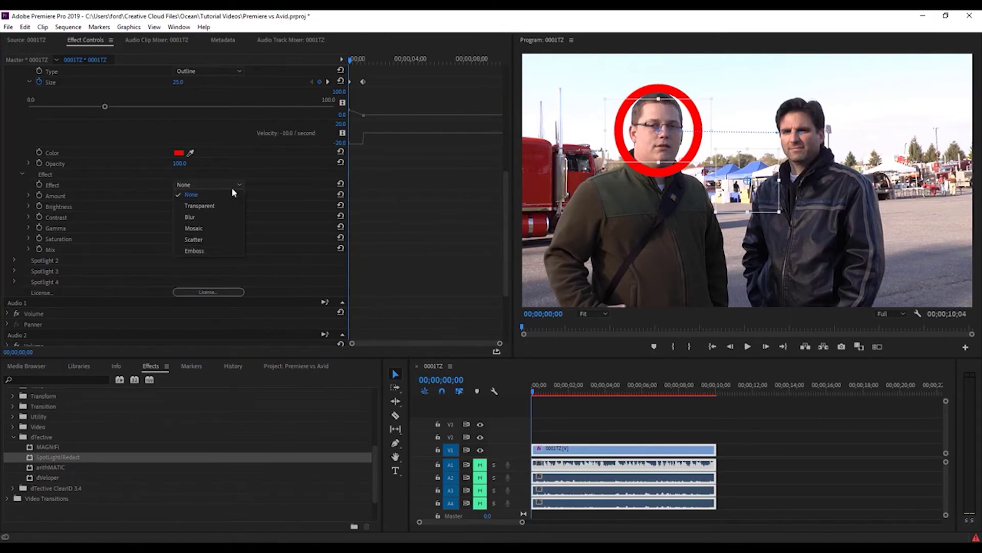
pyautogui.click(63, 172)
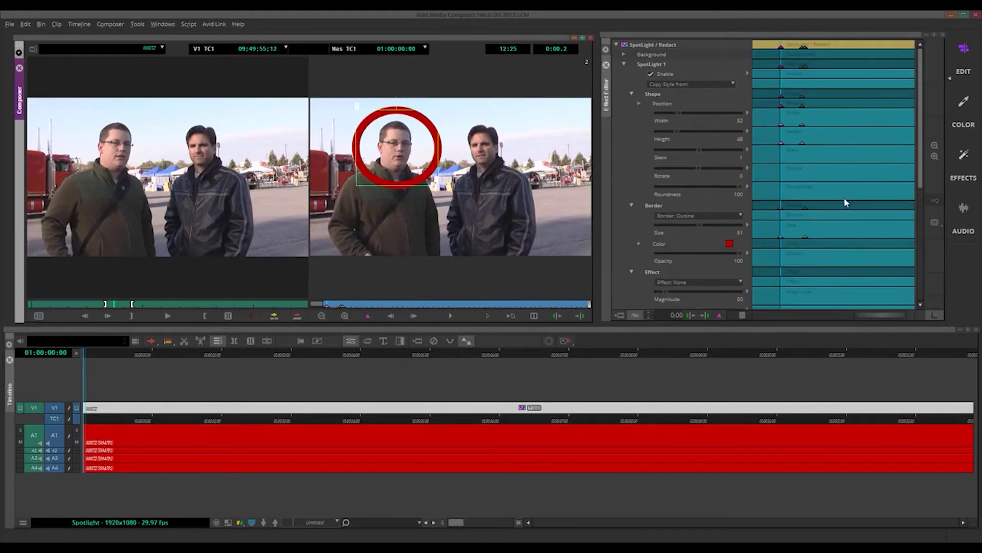
# Step: Set Avid's spotlight Effect to Blur and raise Magnitude from 50 to 200
pyautogui.moveTo(921, 128); pyautogui.dragTo(919, 231)
pyautogui.click(739, 104)
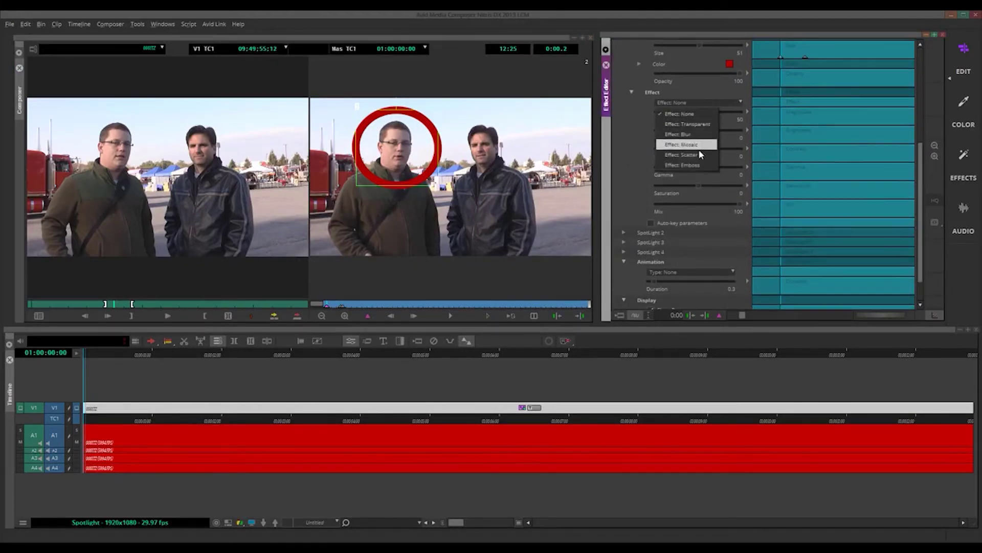
pyautogui.click(687, 134)
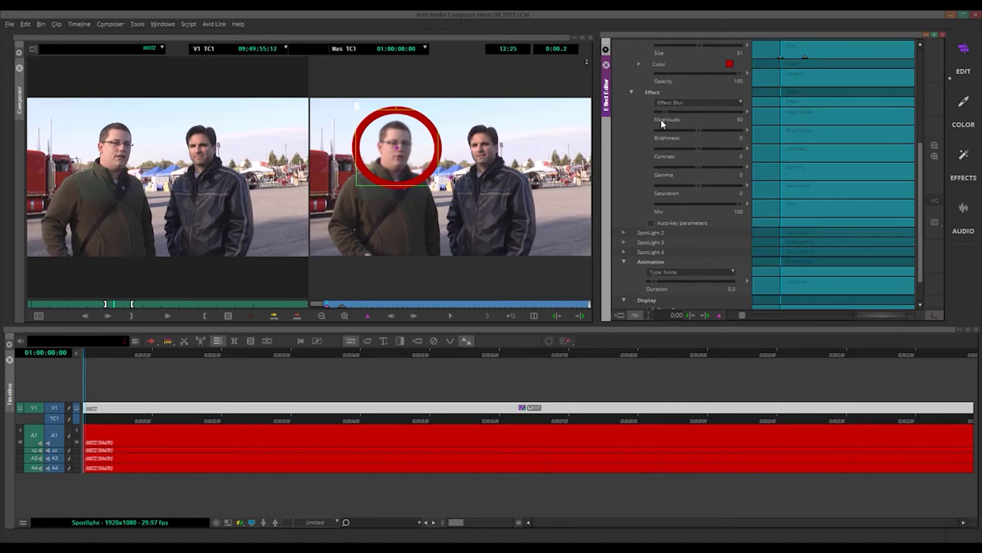
pyautogui.moveTo(684, 112); pyautogui.dragTo(687, 112)
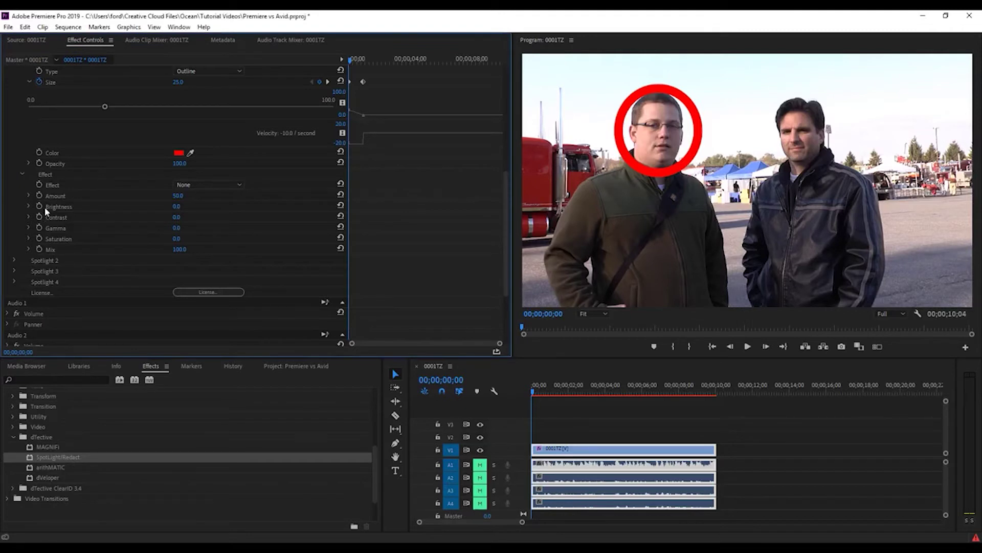
# Step: Set Premiere's spotlight Effect to Blur and raise its Amount to 92.0
pyautogui.click(195, 183)
pyautogui.click(207, 213)
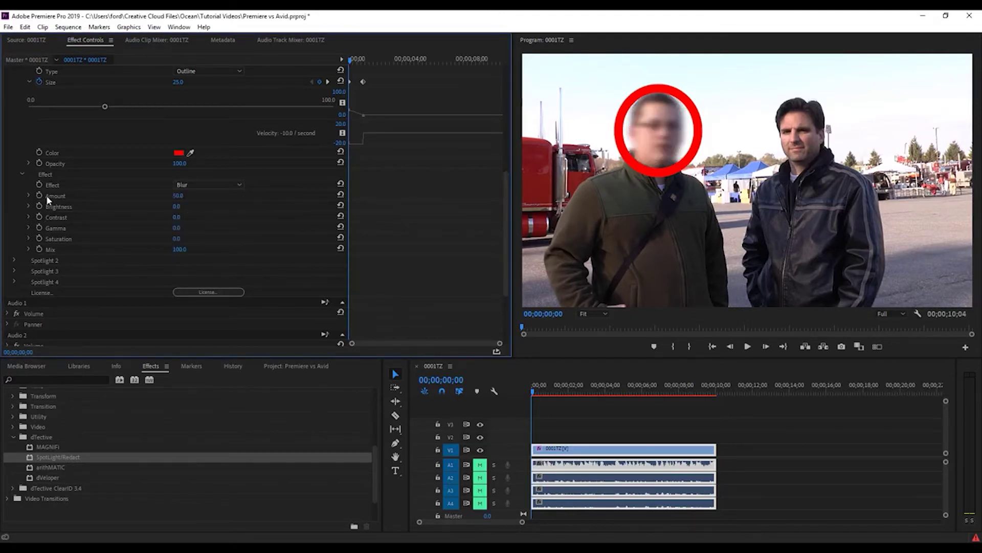
pyautogui.click(29, 196)
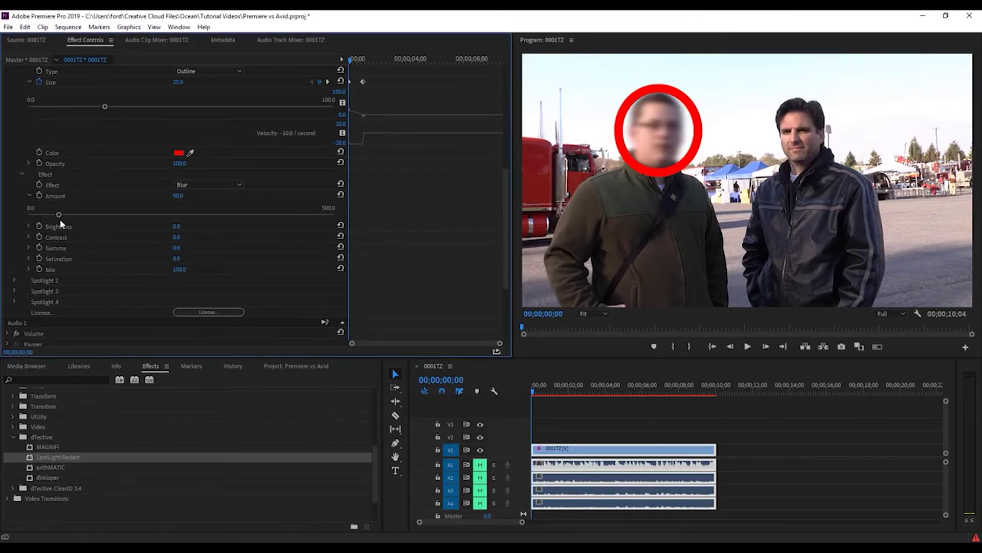
pyautogui.moveTo(60, 213); pyautogui.dragTo(79, 221)
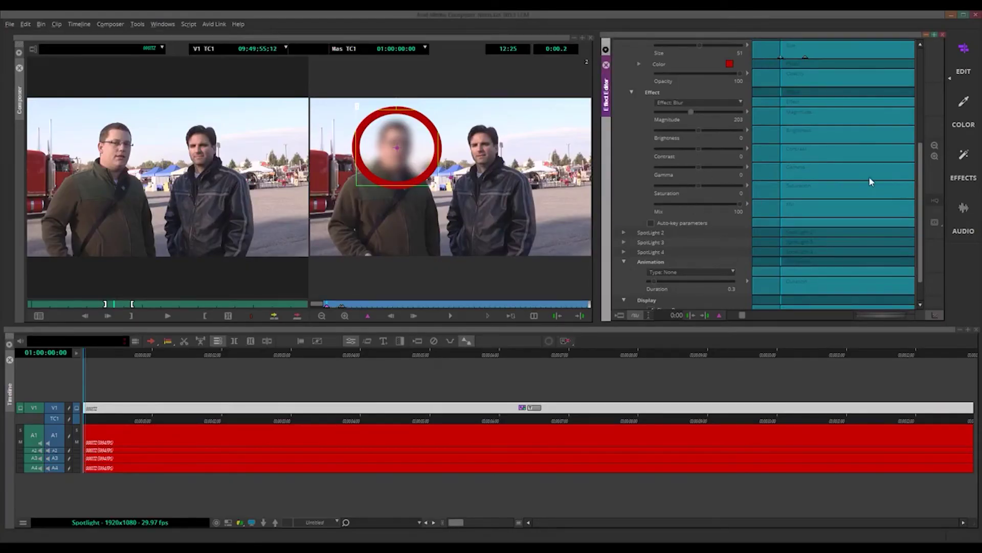
# Step: Play through the tracked clip, move to the Border Size keyframe and delete it
pyautogui.moveTo(920, 216); pyautogui.dragTo(916, 116)
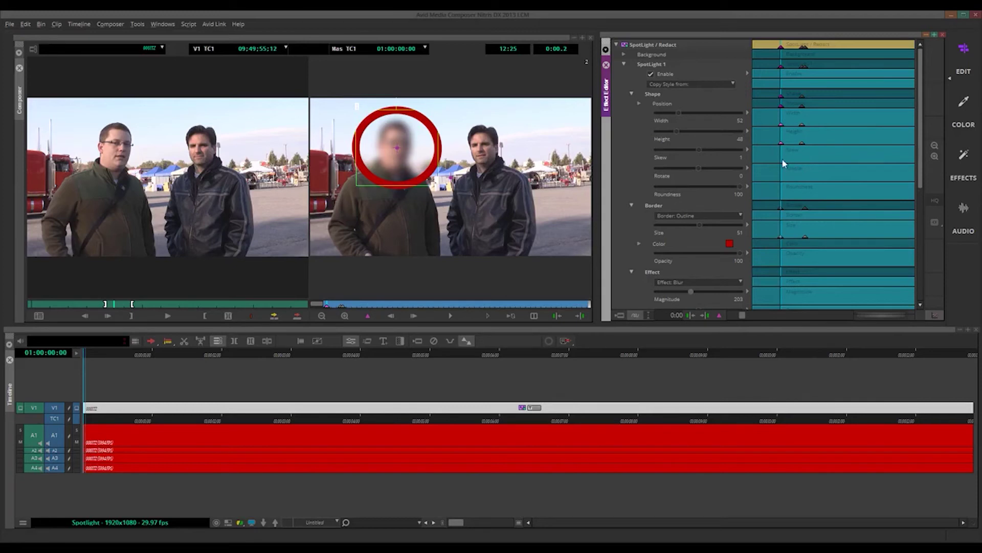
pyautogui.press('Right')
pyautogui.press('space')
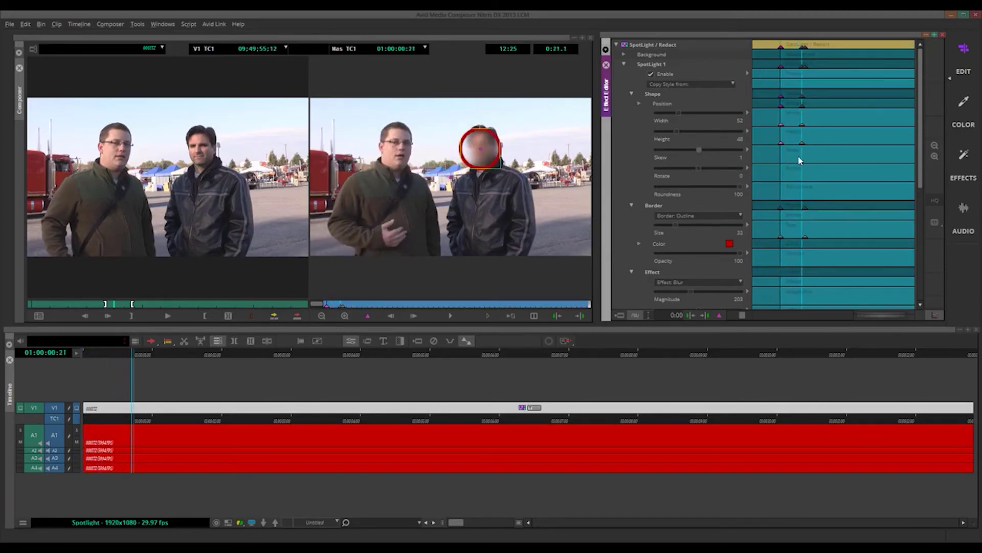
pyautogui.click(707, 315)
pyautogui.click(706, 315)
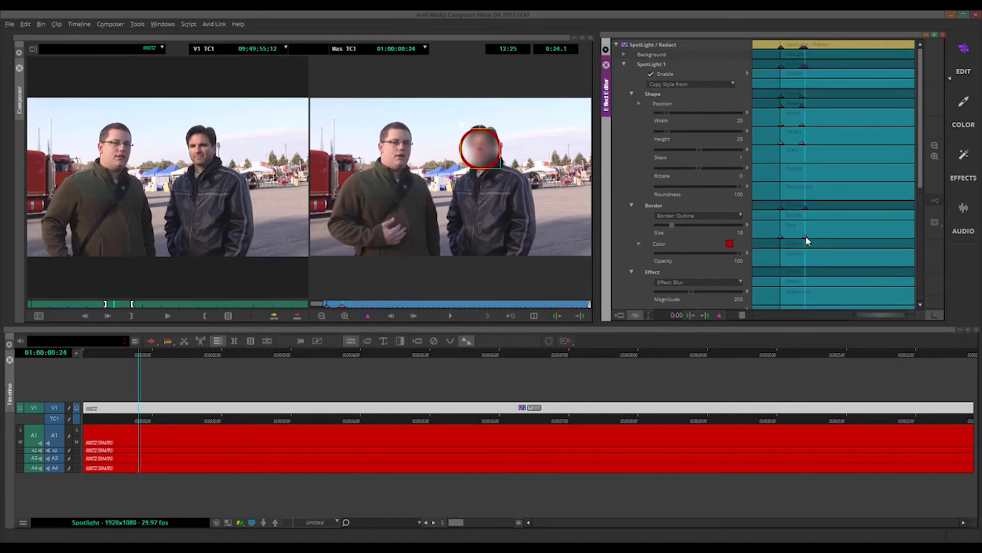
pyautogui.press('Delete')
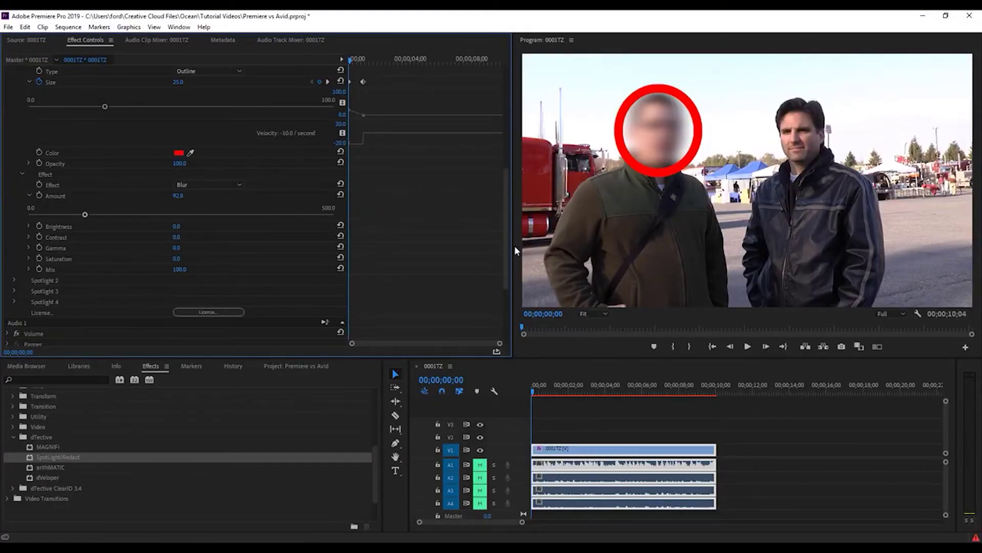
# Step: Jump to the next border keyframe, delete it, then undo the deletion
pyautogui.scroll(5, 506, 222)
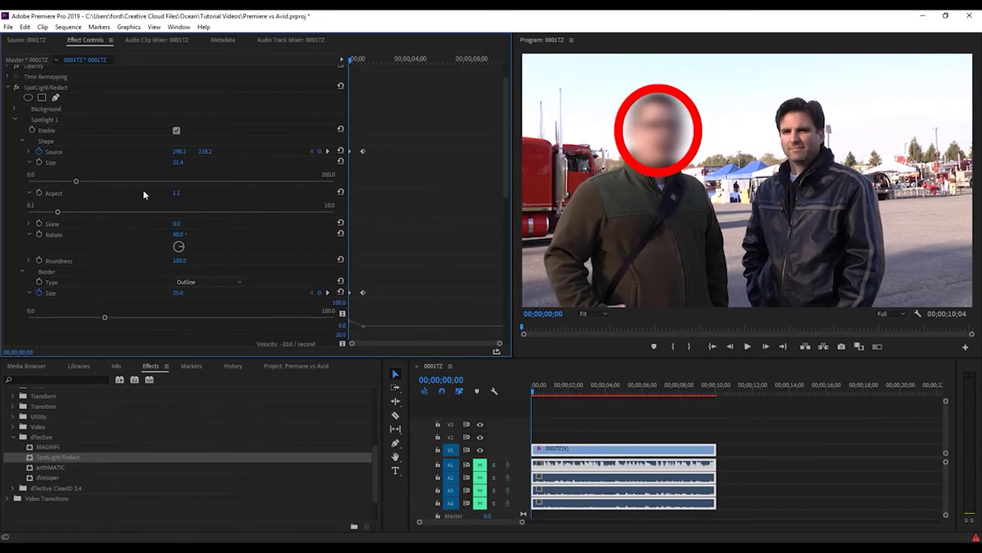
pyautogui.click(328, 293)
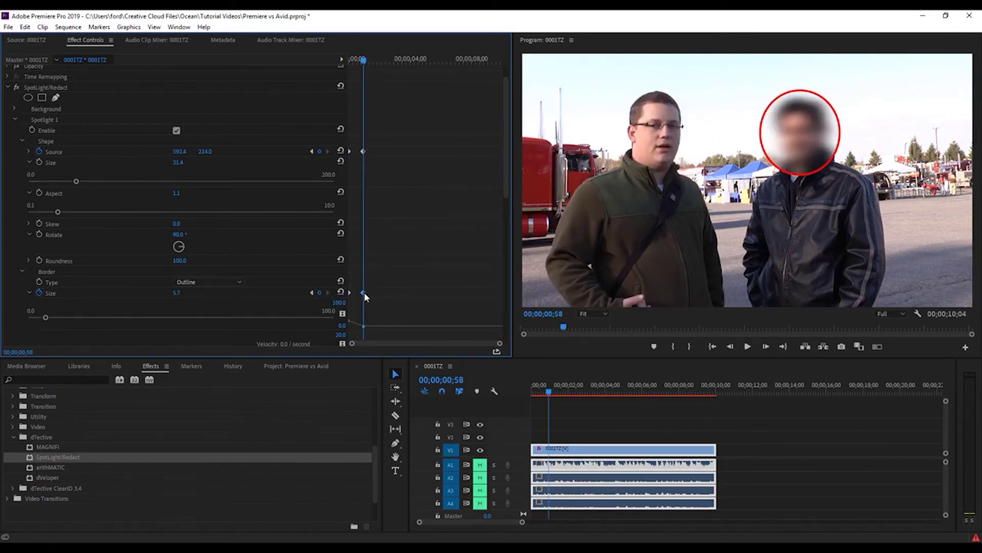
pyautogui.press('Delete')
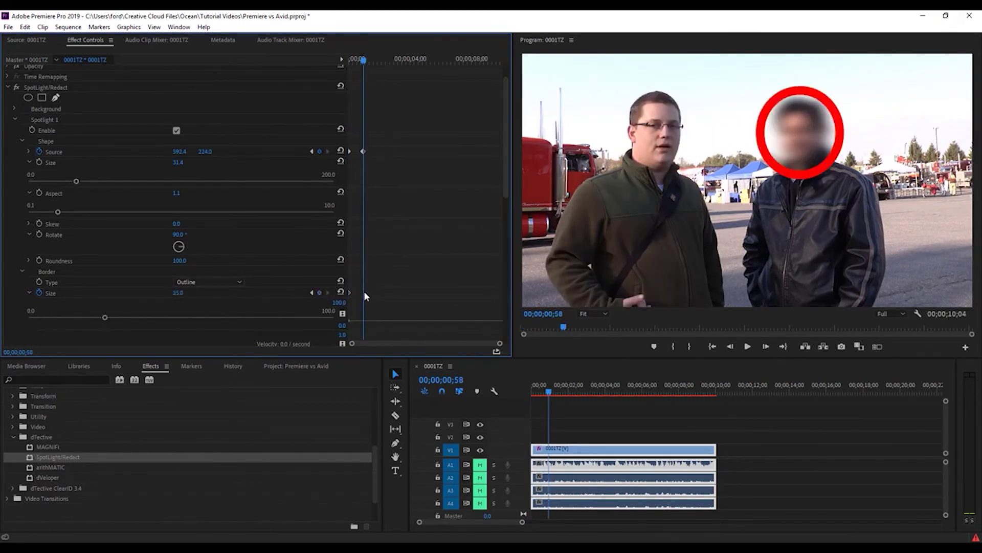
pyautogui.hotkey('ctrl', 'z')
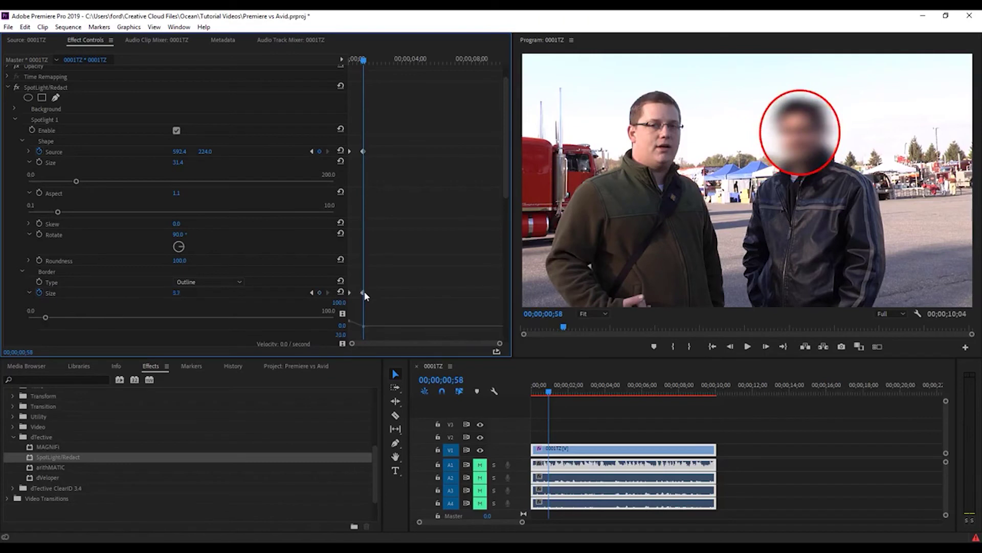
# Step: Add Border Size keyframes at 1;56 and 2;42, ending with a border Size of 46.0
pyautogui.moveTo(367, 59); pyautogui.dragTo(379, 59)
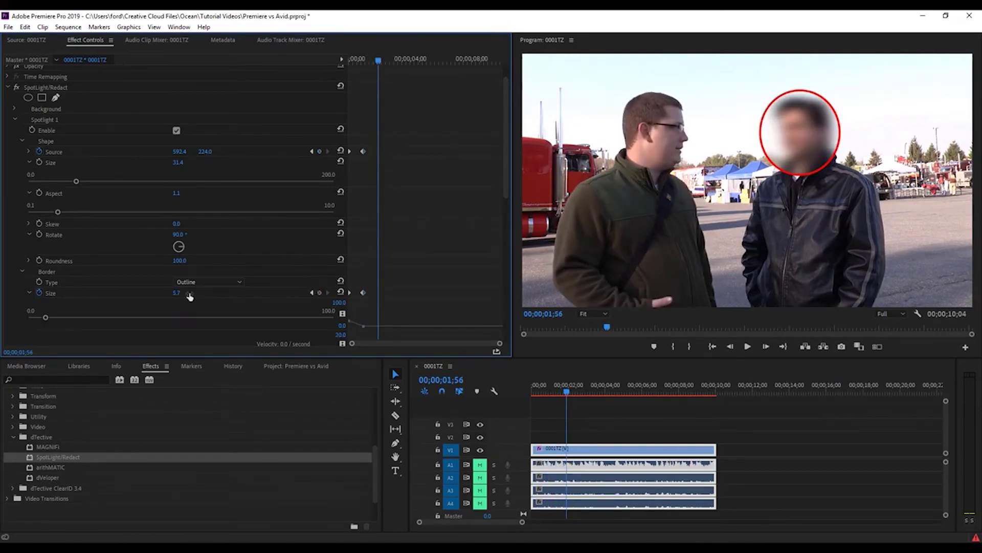
pyautogui.moveTo(177, 293); pyautogui.dragTo(212, 293)
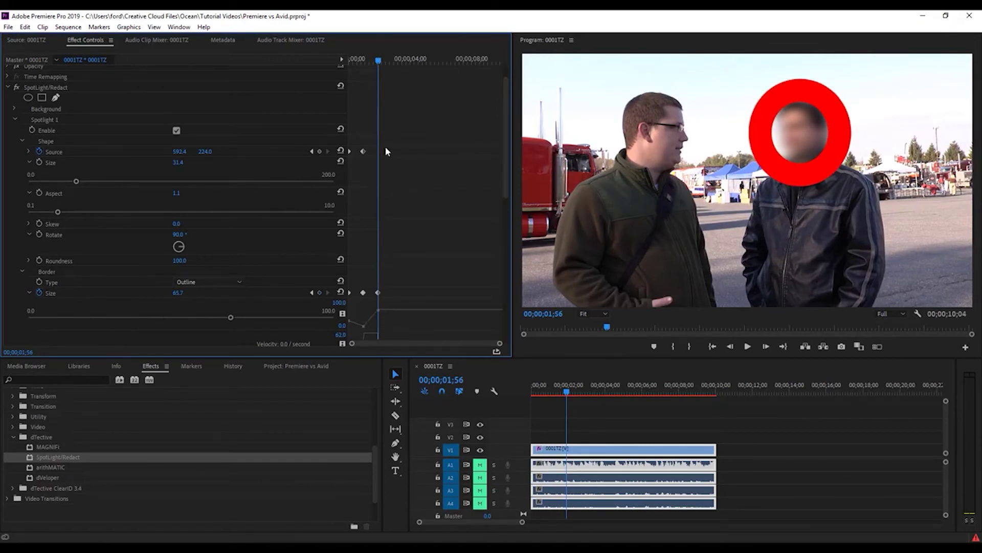
pyautogui.moveTo(178, 292); pyautogui.dragTo(246, 295)
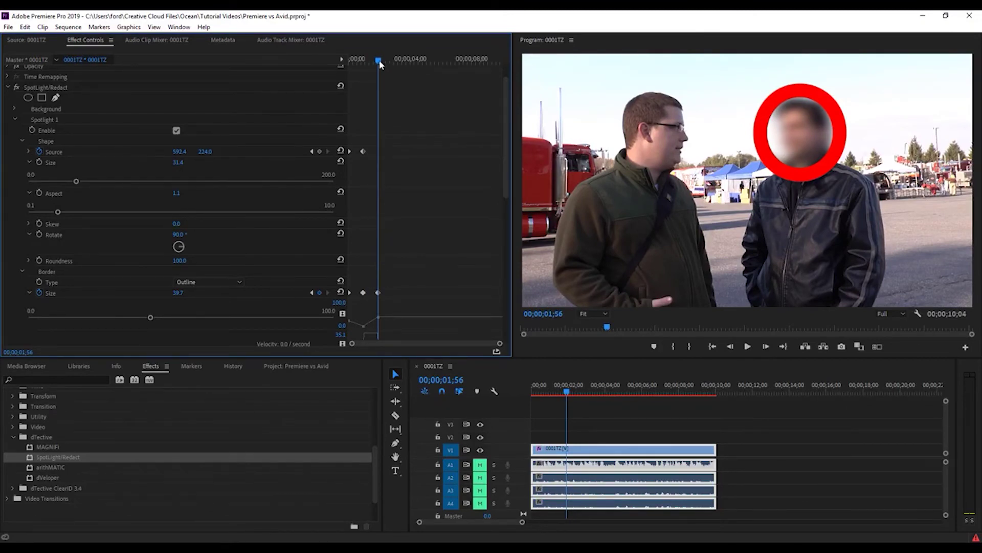
pyautogui.moveTo(379, 57); pyautogui.dragTo(390, 59)
pyautogui.moveTo(180, 295)
pyautogui.mouseDown()
pyautogui.moveTo(164, 294)
pyautogui.moveTo(220, 294)
pyautogui.moveTo(173, 295)
pyautogui.moveTo(184, 295)
pyautogui.mouseUp()
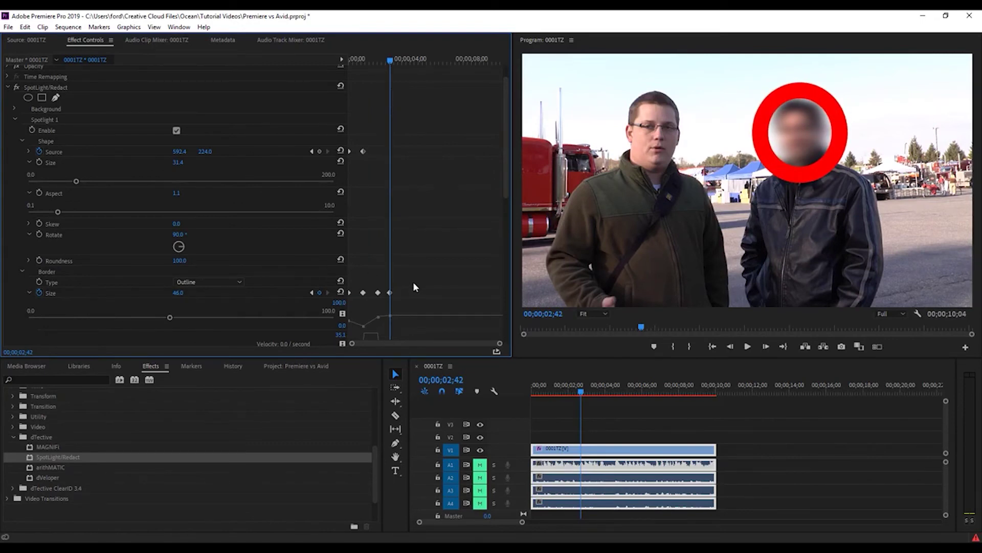
pyautogui.moveTo(412, 283); pyautogui.dragTo(348, 300)
pyautogui.click(346, 302)
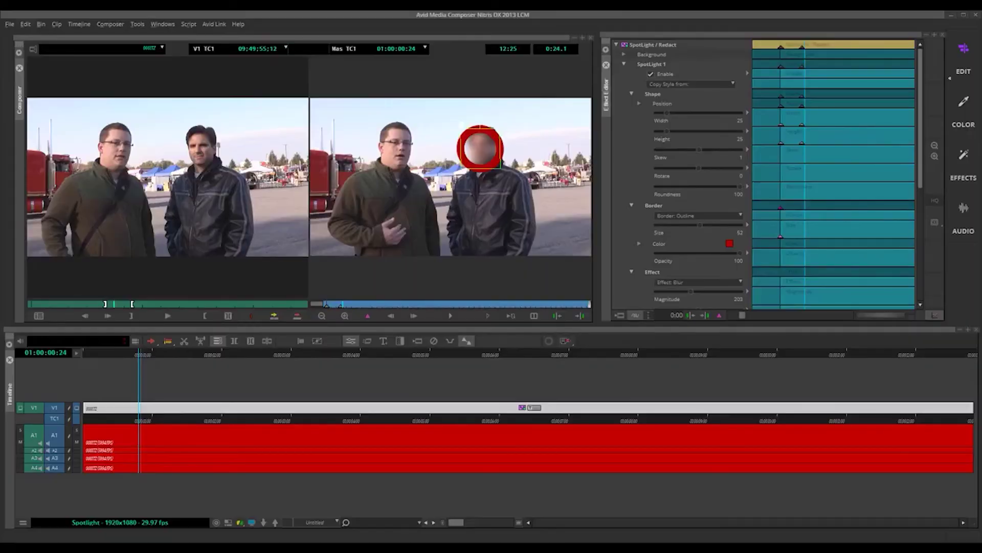
# Step: Go to the effect's first keyframe in Avid and make the red ring border much thinner
pyautogui.click(778, 254)
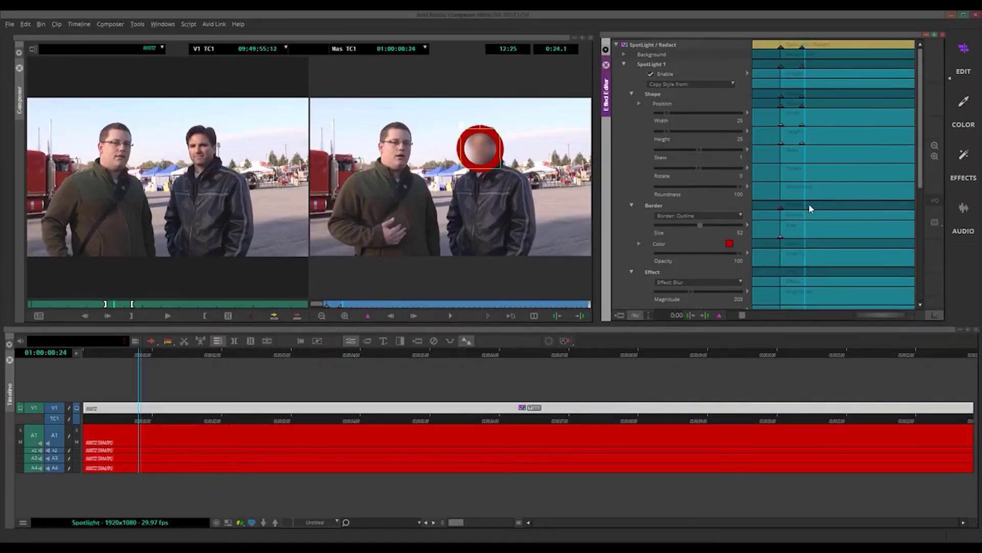
pyautogui.moveTo(813, 206); pyautogui.dragTo(803, 251)
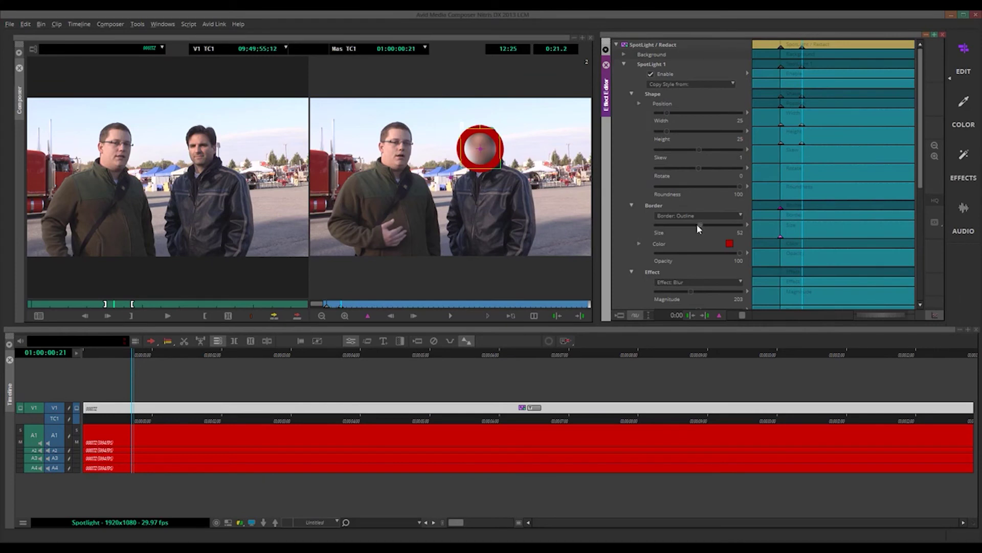
pyautogui.moveTo(697, 224)
pyautogui.mouseDown()
pyautogui.moveTo(671, 223)
pyautogui.moveTo(711, 225)
pyautogui.moveTo(683, 224)
pyautogui.moveTo(698, 224)
pyautogui.mouseUp()
pyautogui.moveTo(921, 145); pyautogui.dragTo(921, 223)
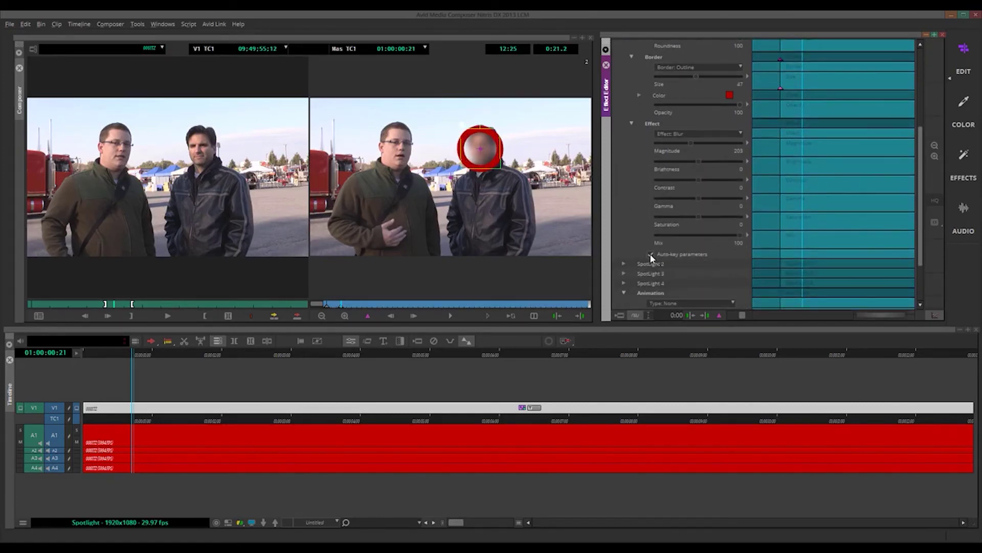
pyautogui.moveTo(922, 203); pyautogui.dragTo(922, 135)
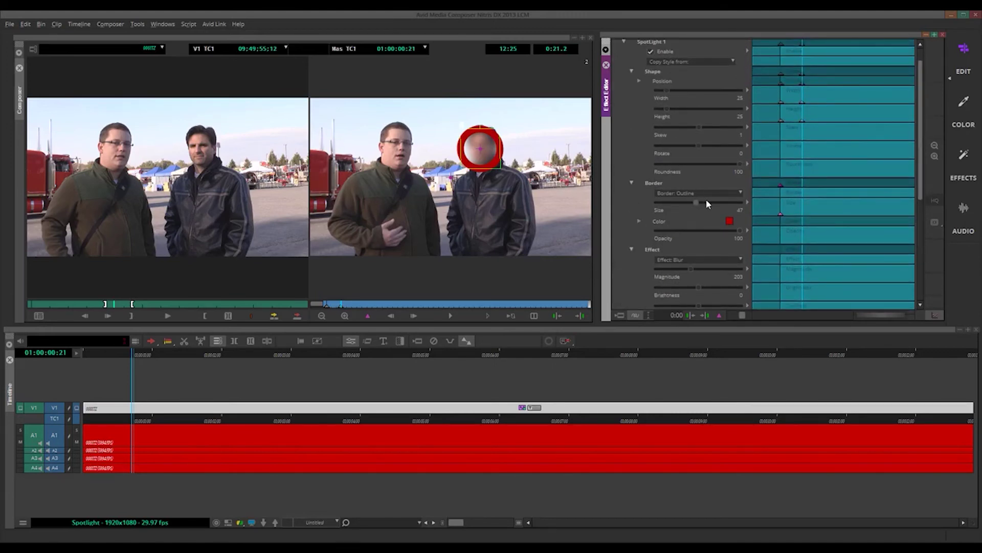
pyautogui.moveTo(707, 200)
pyautogui.mouseDown()
pyautogui.moveTo(679, 199)
pyautogui.moveTo(700, 199)
pyautogui.mouseUp()
# Step: Add two Border Size keyframes from the graph menu and set the border to 35, then 42
pyautogui.rightClick(808, 209)
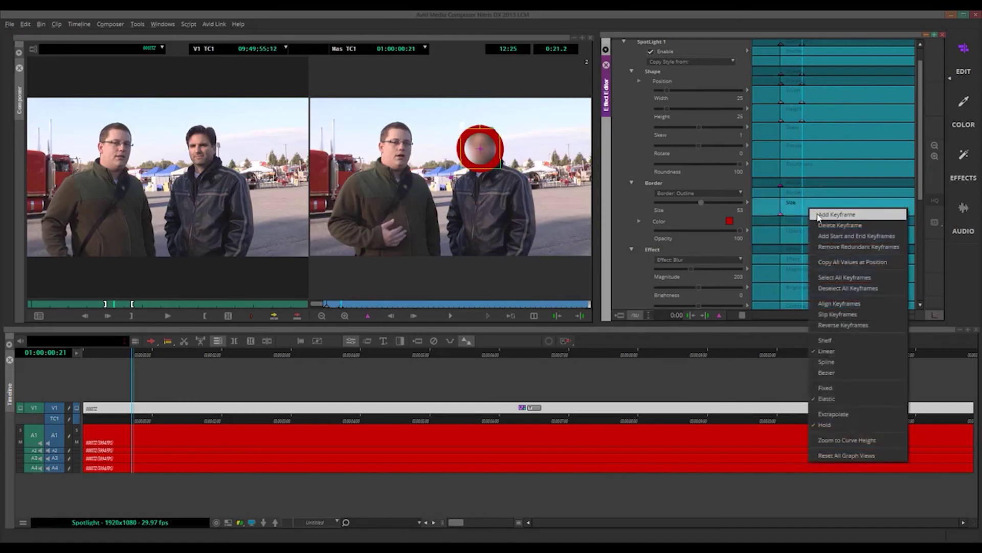
pyautogui.click(822, 214)
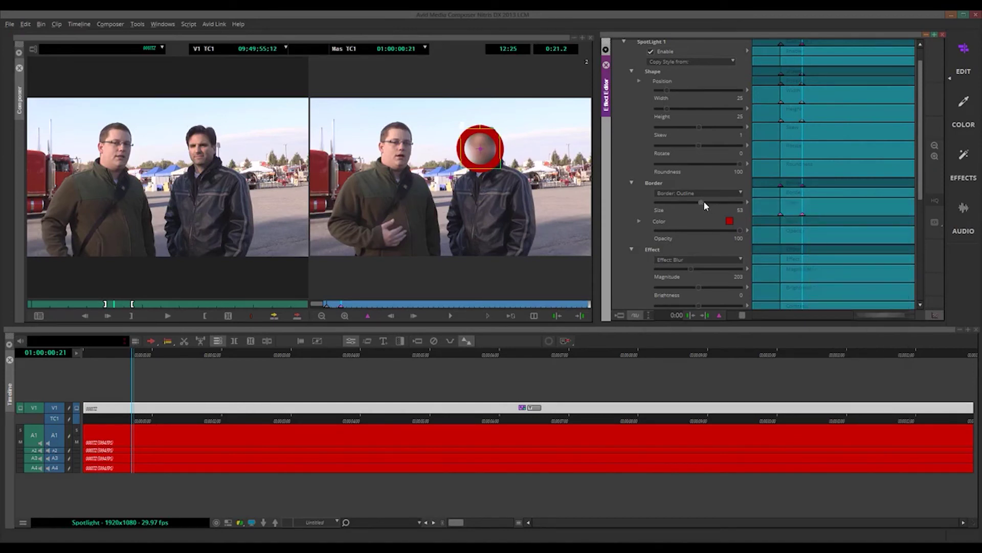
pyautogui.click(807, 216)
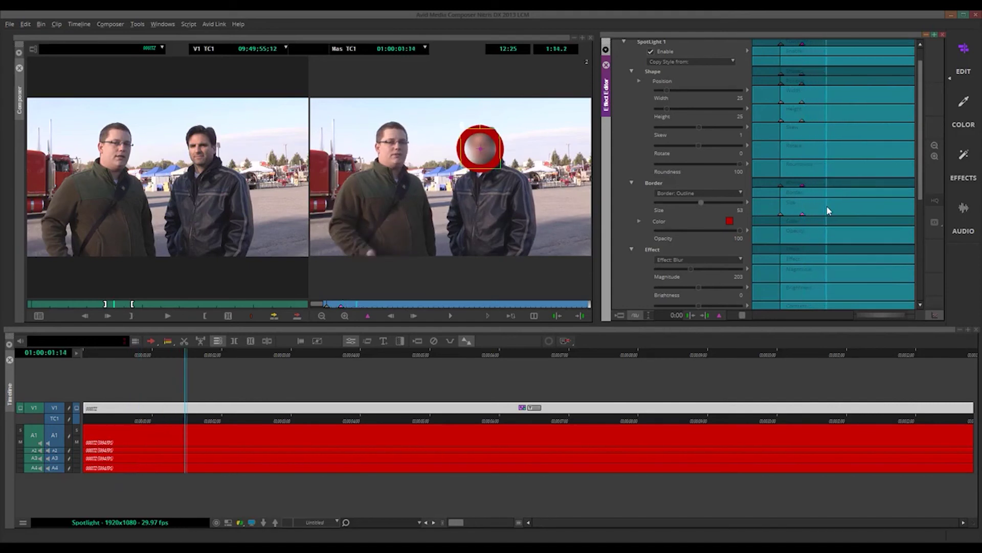
pyautogui.rightClick(826, 208)
pyautogui.click(839, 218)
pyautogui.moveTo(690, 202); pyautogui.dragTo(686, 202)
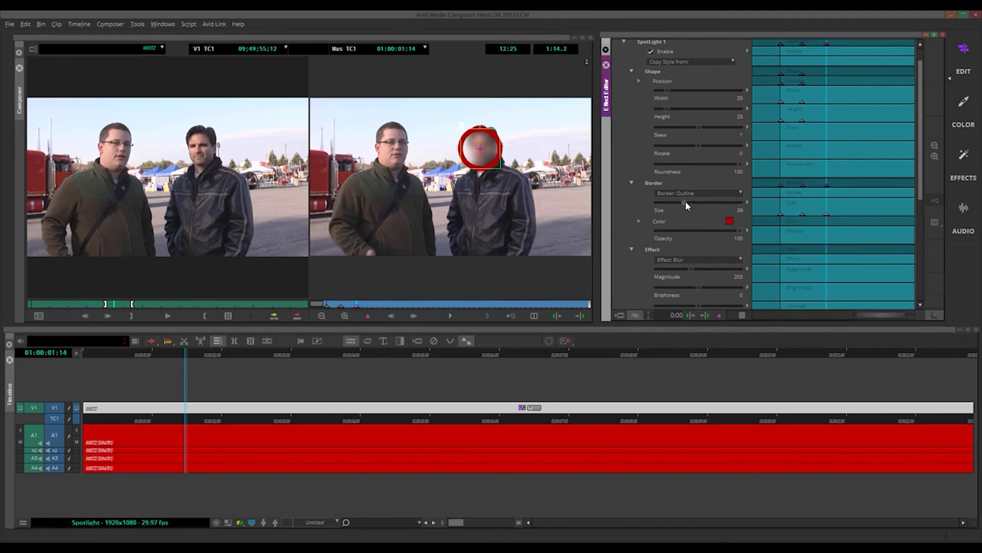
pyautogui.moveTo(689, 202); pyautogui.dragTo(692, 202)
# Step: Set Avid's border to about 48, then add a Premiere Border Size keyframe of 17 at 3;46
pyautogui.moveTo(697, 202); pyautogui.dragTo(699, 201)
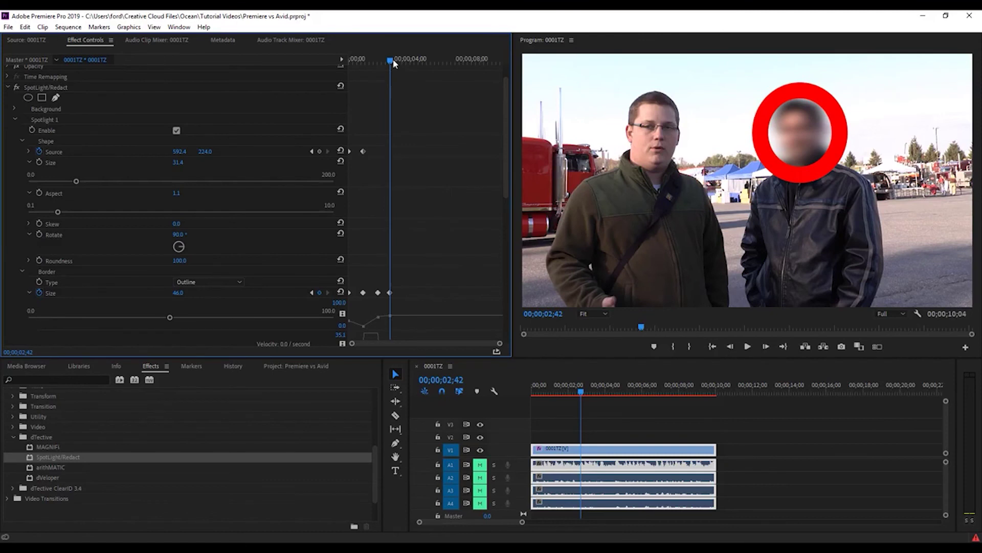
pyautogui.moveTo(393, 59); pyautogui.dragTo(406, 60)
pyautogui.moveTo(176, 298); pyautogui.dragTo(161, 299)
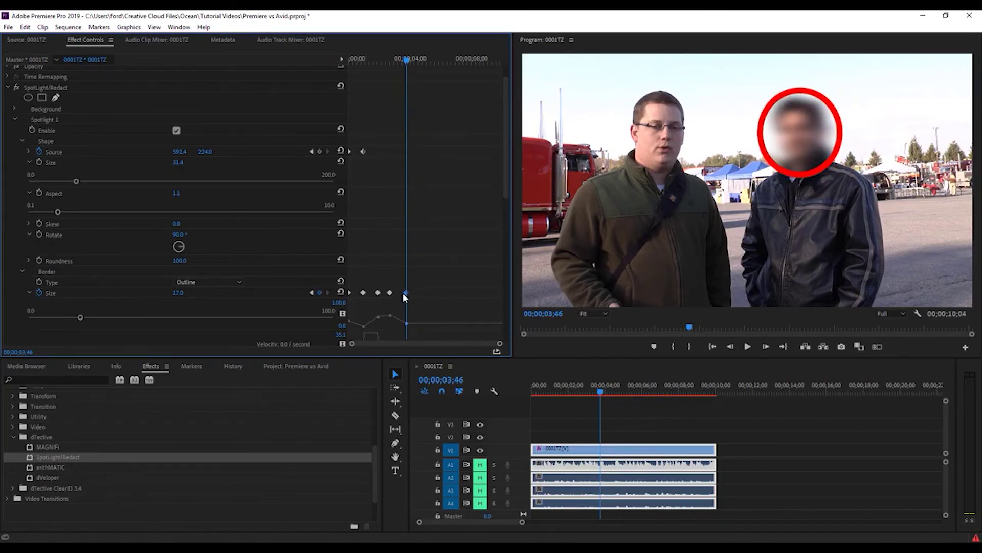
# Step: Select the four Border Size keyframes and shift them earlier in the clip
pyautogui.moveTo(419, 282); pyautogui.dragTo(354, 300)
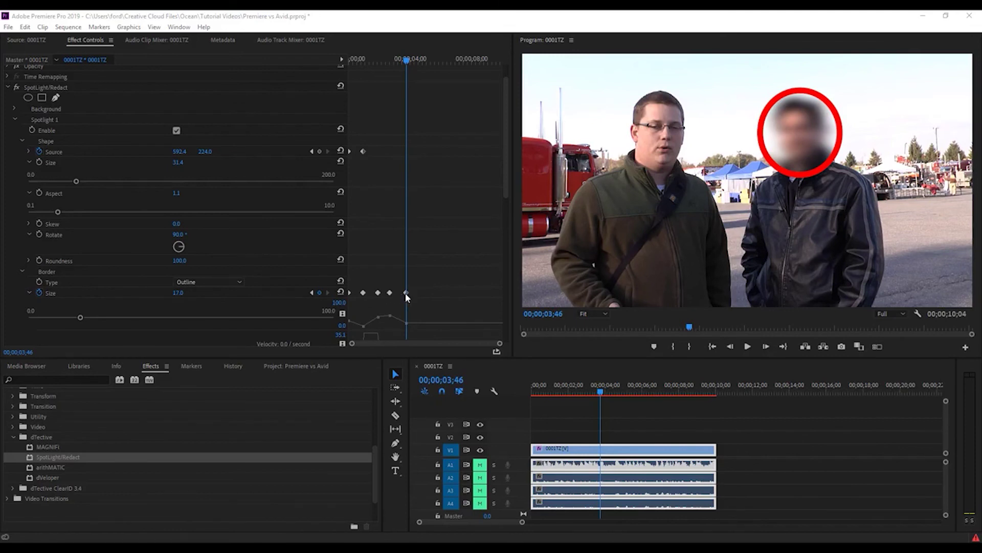
pyautogui.moveTo(406, 292)
pyautogui.mouseDown()
pyautogui.moveTo(373, 293)
pyautogui.moveTo(397, 291)
pyautogui.mouseUp()
pyautogui.click(390, 292)
pyautogui.moveTo(500, 346); pyautogui.dragTo(410, 341)
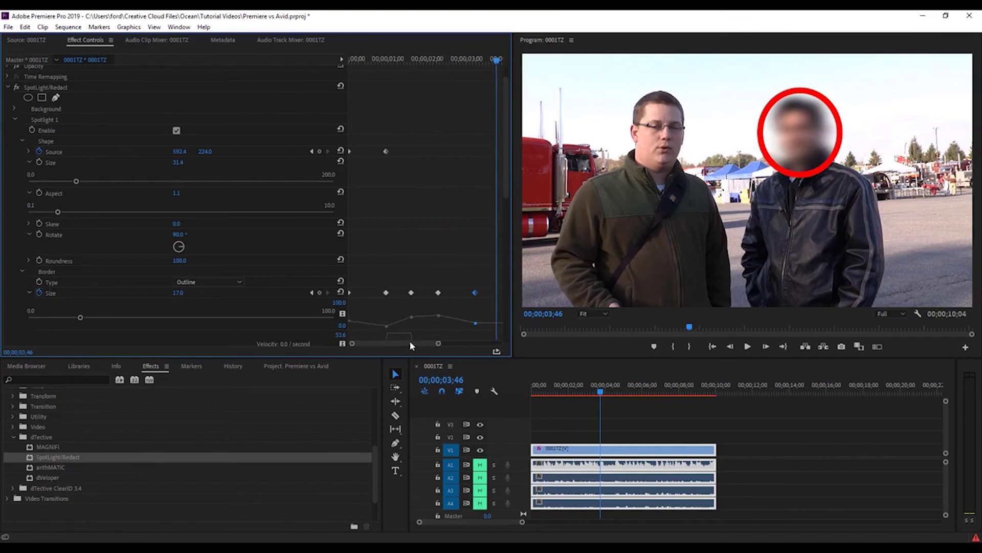
pyautogui.click(473, 60)
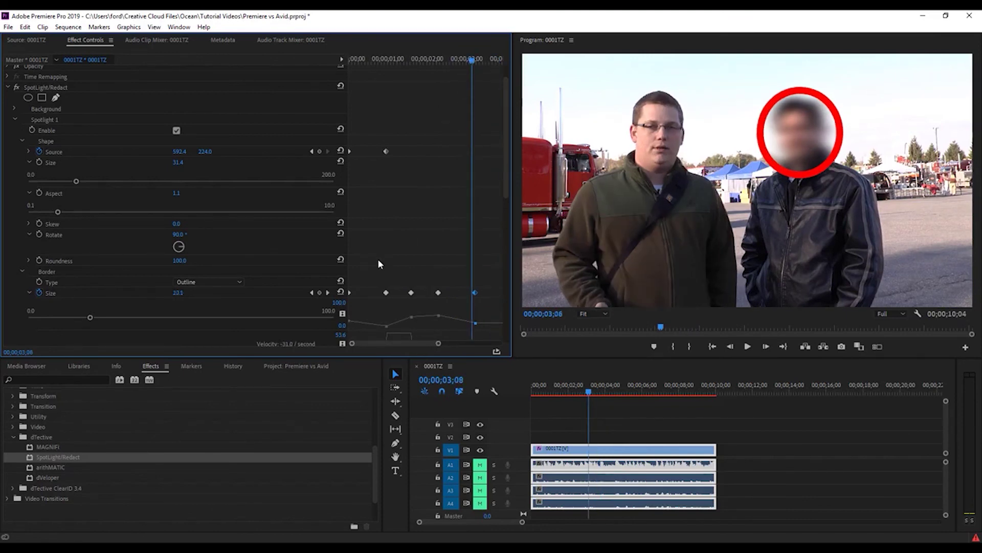
pyautogui.click(421, 59)
pyautogui.moveTo(404, 279); pyautogui.dragTo(472, 295)
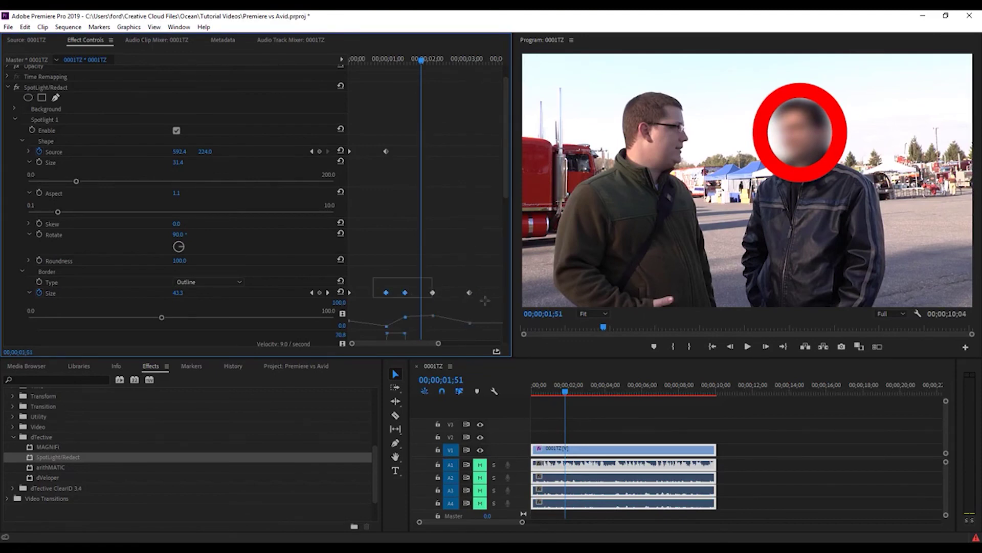
pyautogui.keyDown('shift'); pyautogui.click(386, 292); pyautogui.keyUp('shift')
pyautogui.moveTo(386, 292); pyautogui.dragTo(369, 293)
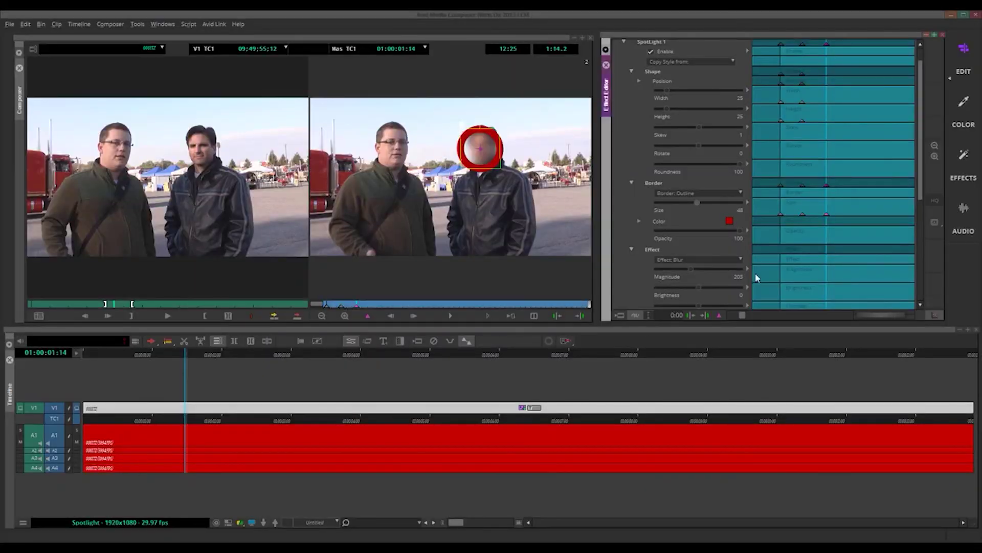
# Step: Compare the spotlight at the first and third Border Size keyframes, then drag the 01:14 keyframe to retime it
pyautogui.moveTo(742, 316); pyautogui.dragTo(747, 315)
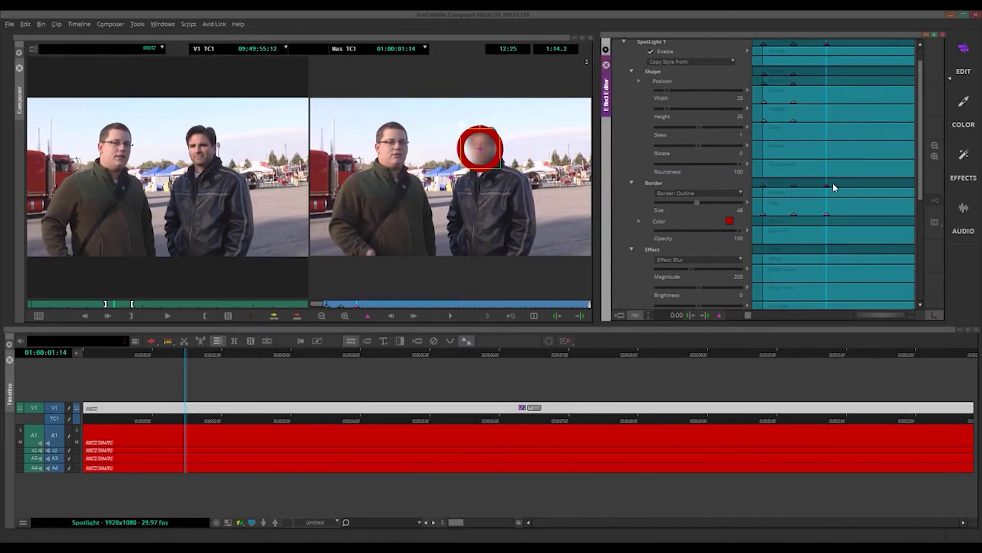
pyautogui.click(795, 186)
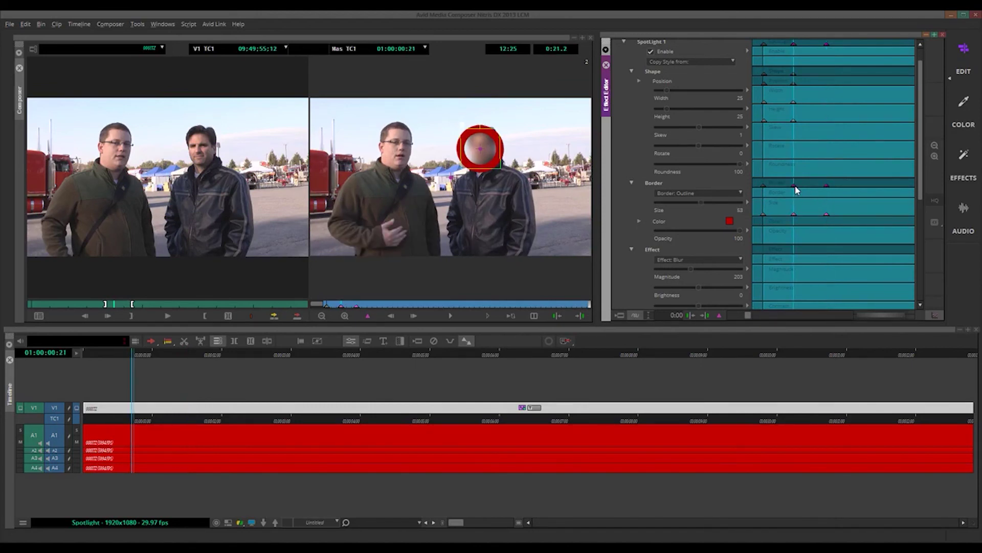
pyautogui.click(763, 214)
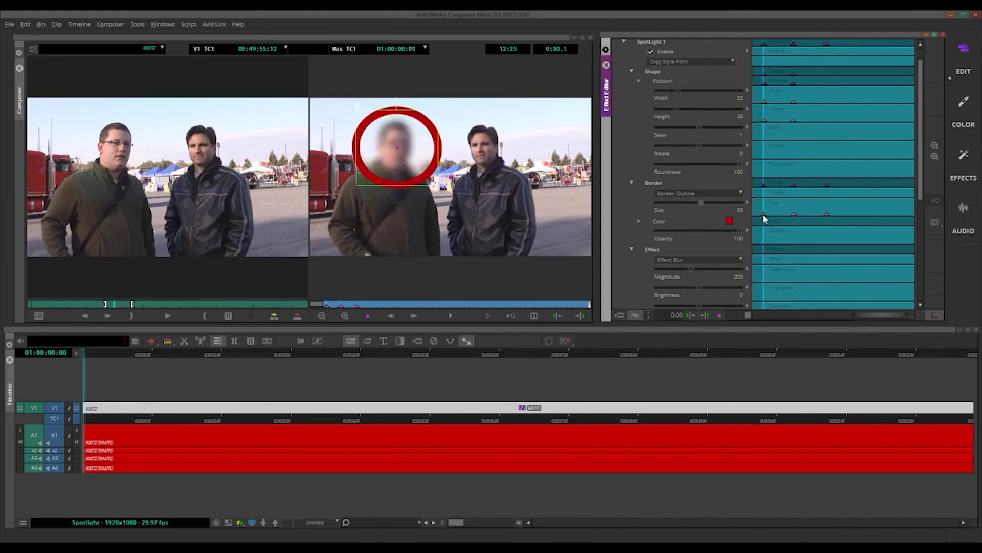
pyautogui.click(827, 215)
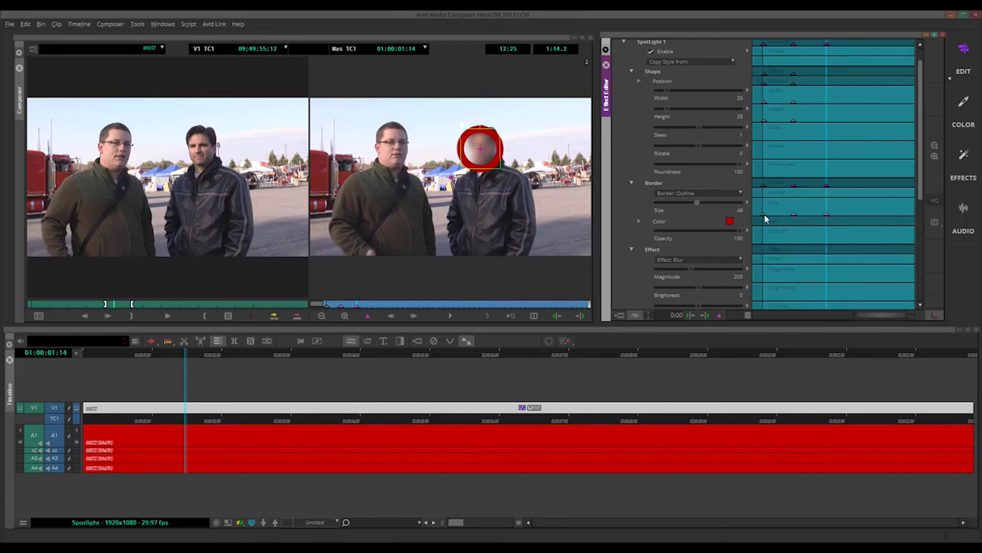
pyautogui.click(764, 214)
pyautogui.click(827, 217)
pyautogui.moveTo(828, 216); pyautogui.dragTo(776, 218)
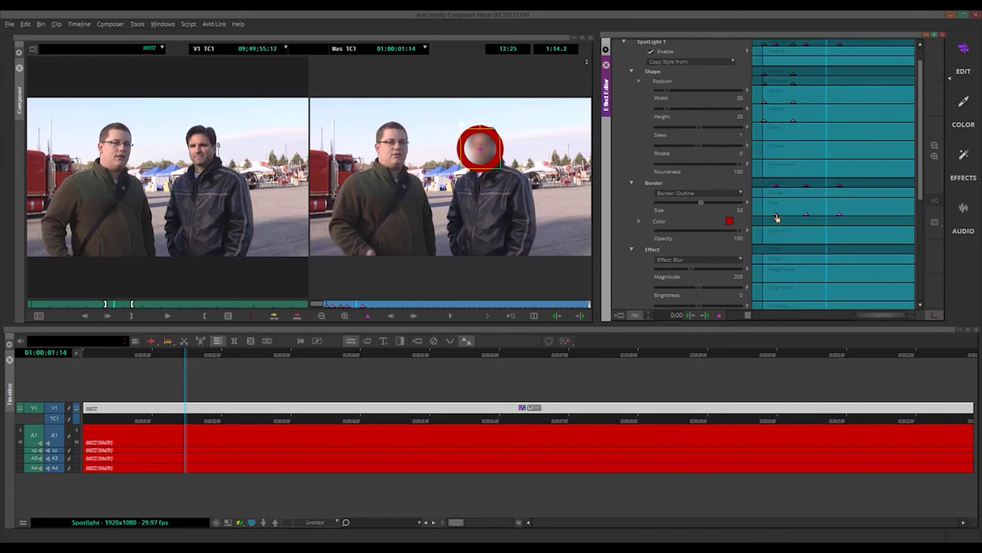
# Step: Shift the 01:23 and 01:14 Border Size keyframes slightly earlier in the shot
pyautogui.click(874, 214)
pyautogui.click(839, 186)
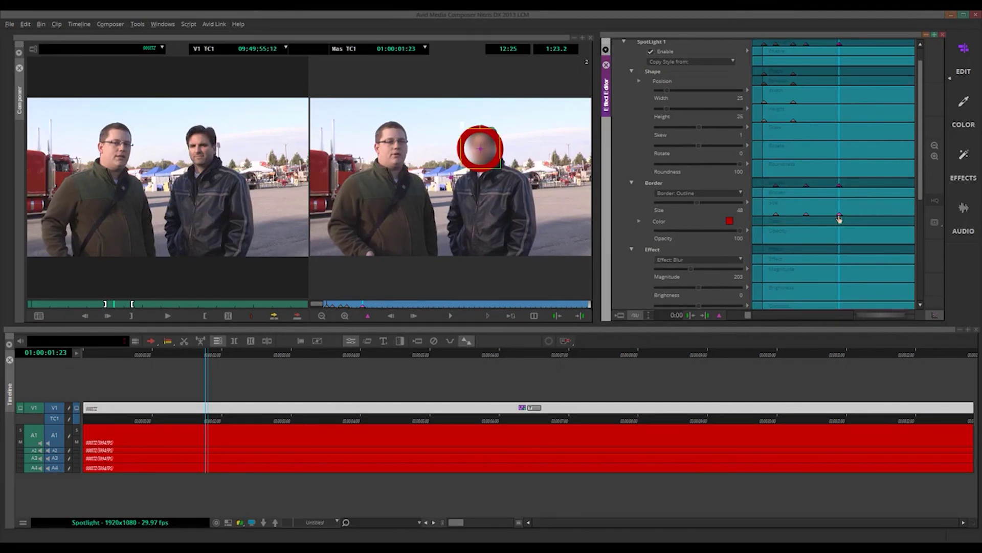
pyautogui.moveTo(839, 218); pyautogui.dragTo(809, 194)
pyautogui.click(807, 214)
pyautogui.click(825, 215)
pyautogui.click(828, 193)
pyautogui.moveTo(919, 148); pyautogui.dragTo(921, 138)
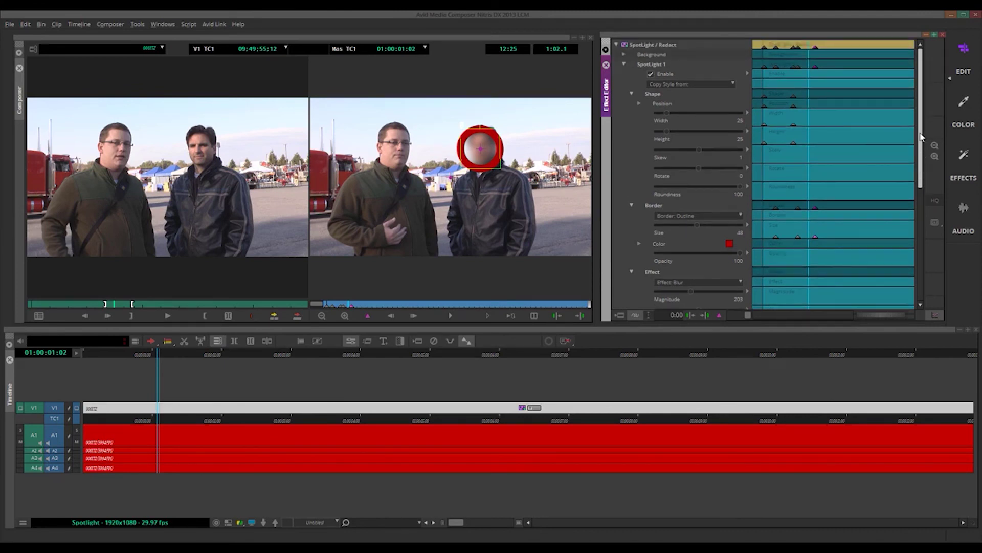